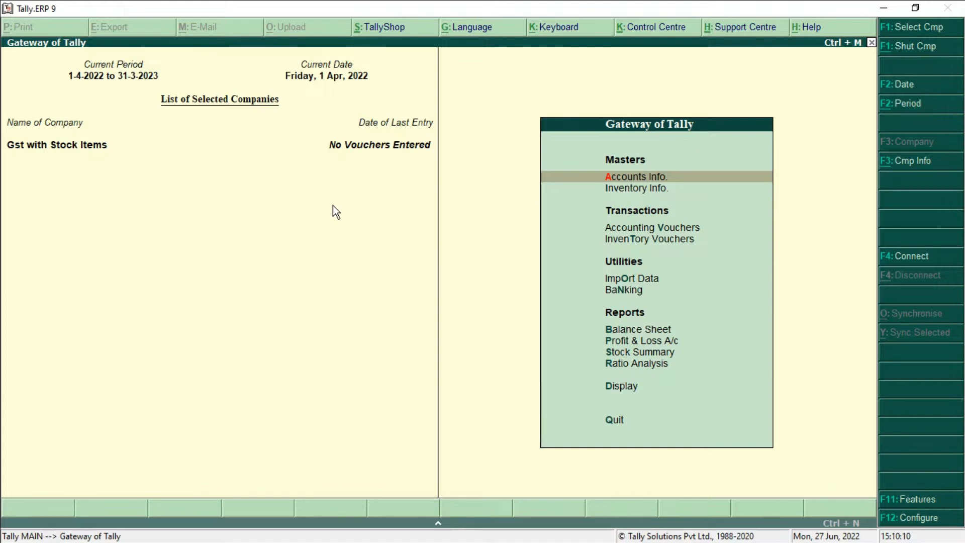
Set the option to set or alter GST details to Yes in the company's statutory and taxation features
{"action": "left_click", "coordinate": [904, 503]}
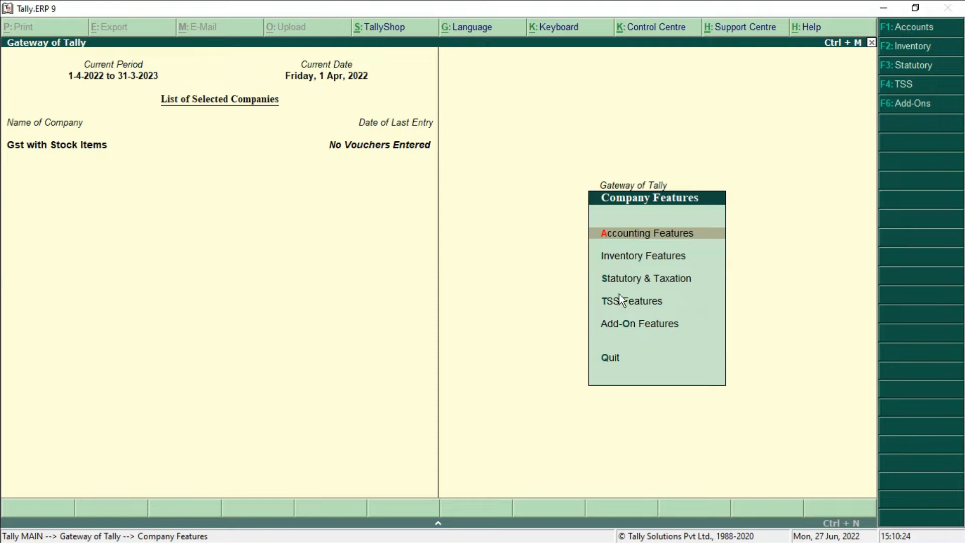
{"action": "left_click", "coordinate": [648, 283]}
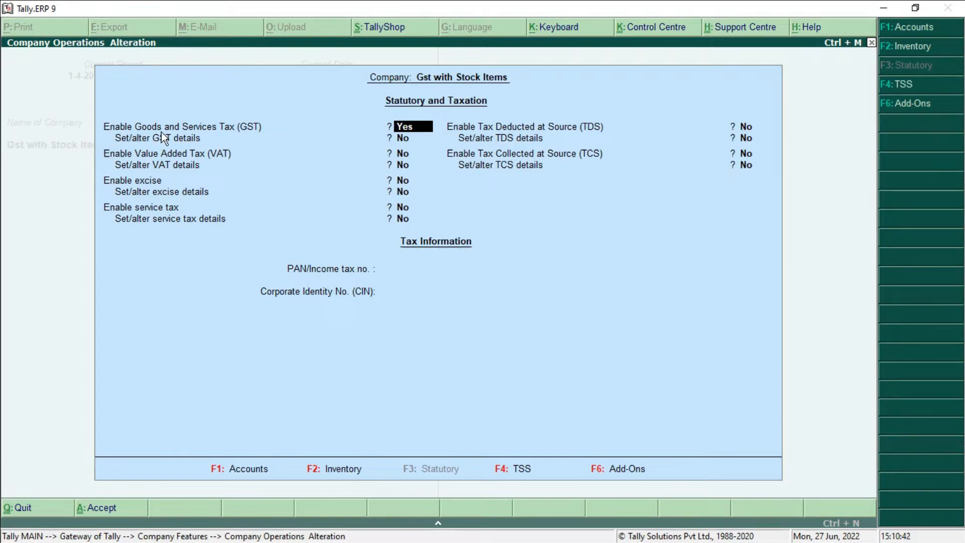
{"action": "left_click", "coordinate": [420, 136]}
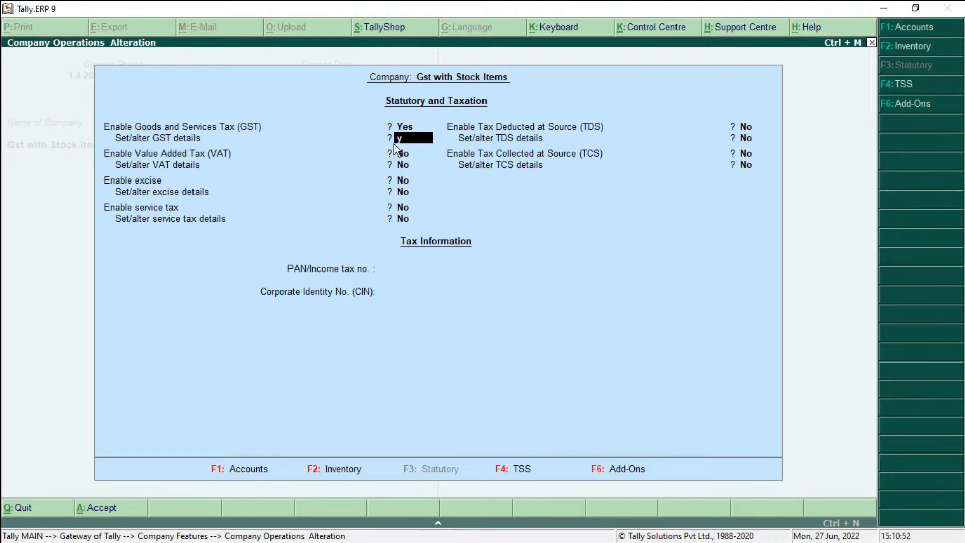
{"action": "key", "text": "Return"}
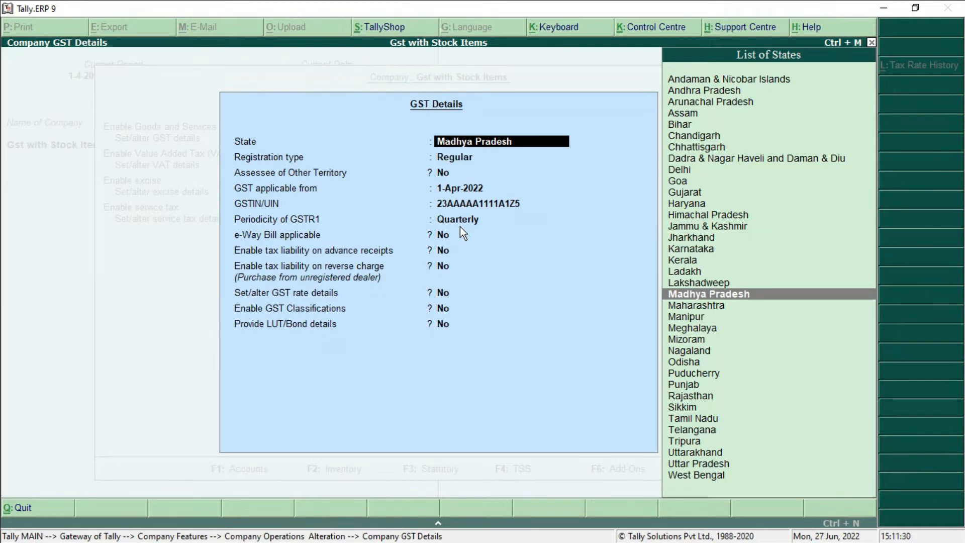
Accept the company's GST details without changes and save the statutory and taxation features
{"action": "key", "text": "Return"}
{"action": "key", "text": "Return"}
{"action": "key", "text": "Return"}
{"action": "key", "text": "Return"}
{"action": "key", "text": "Return"}
{"action": "key", "text": "Return"}
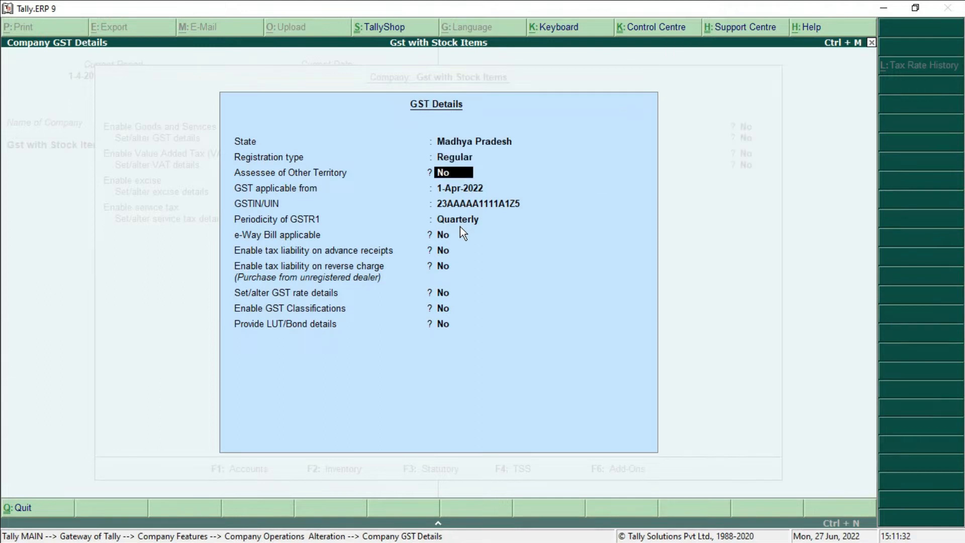
{"action": "key", "text": "Return"}
{"action": "key", "text": "Return"}
{"action": "key", "text": "Return"}
{"action": "key", "text": "Return"}
{"action": "key", "text": "Return"}
{"action": "key", "text": "Return"}
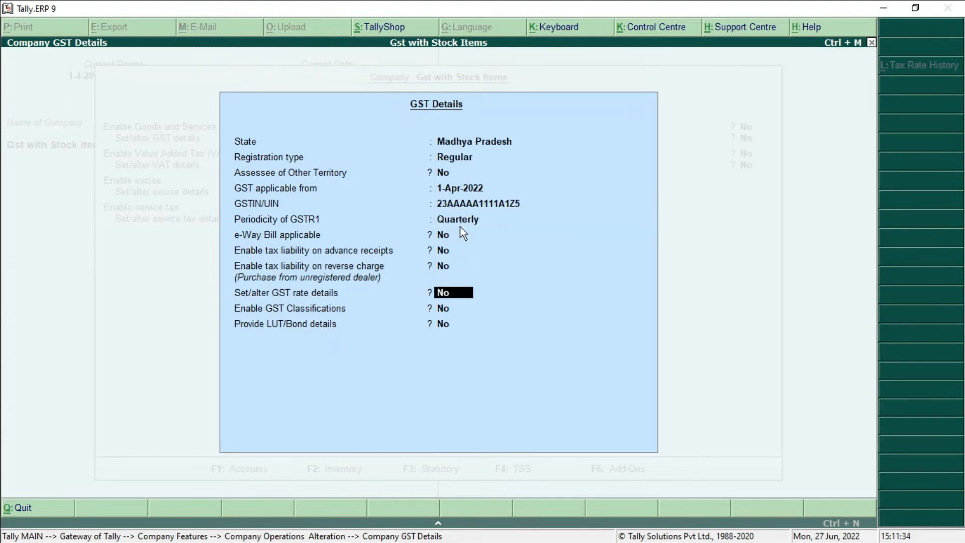
{"action": "key", "text": "Return"}
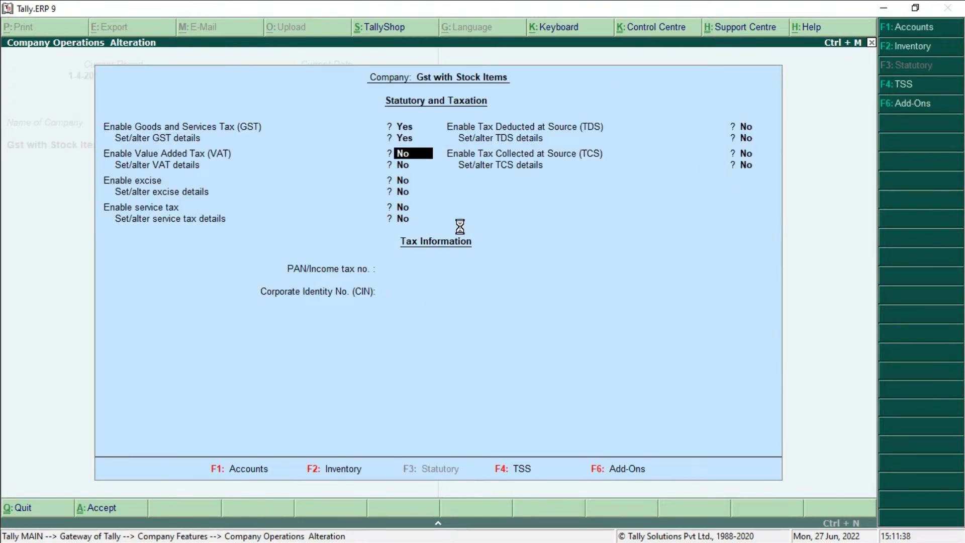
{"action": "key", "text": "ctrl+a"}
{"action": "key", "text": "Escape"}
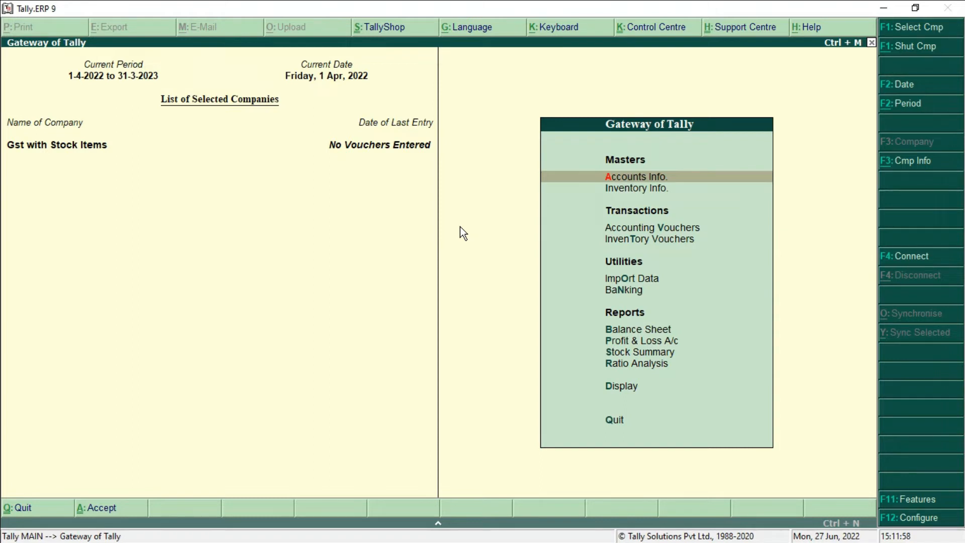
Start a new simple unit of measure in the inventory masters with the symbol nos
{"action": "key", "text": "Down"}
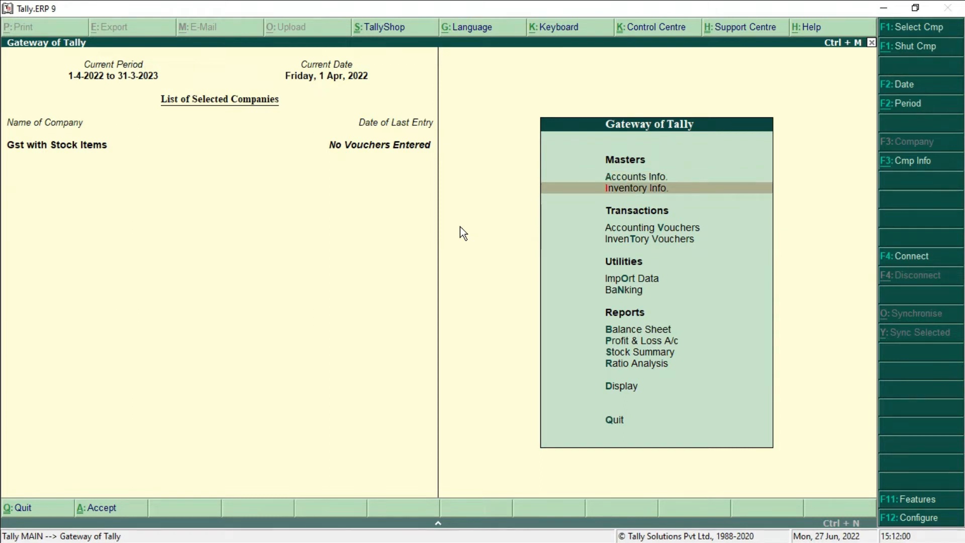
{"action": "key", "text": "Return"}
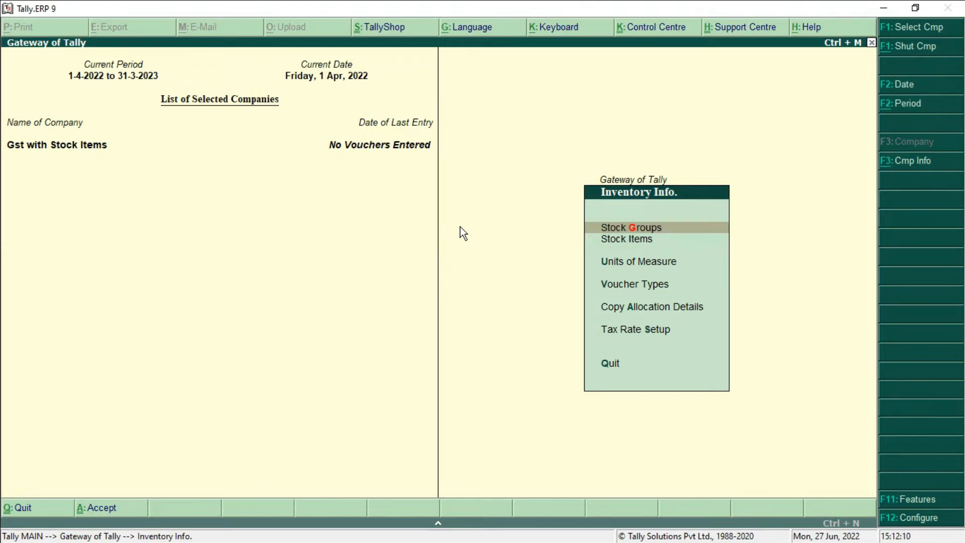
{"action": "key", "text": "Down"}
{"action": "key", "text": "Down"}
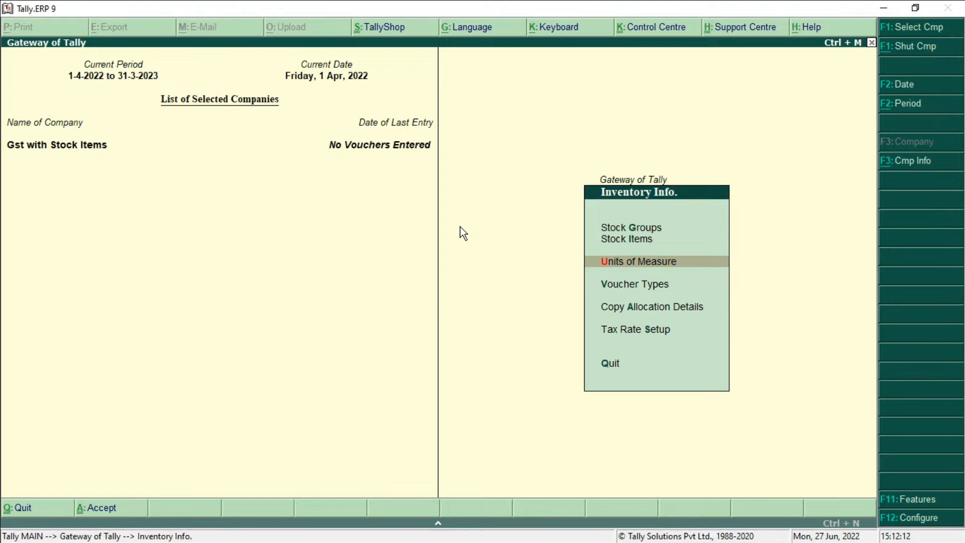
{"action": "key", "text": "Return"}
{"action": "key", "text": "Return"}
{"action": "type", "text": "nos"}
{"action": "key", "text": "Return"}
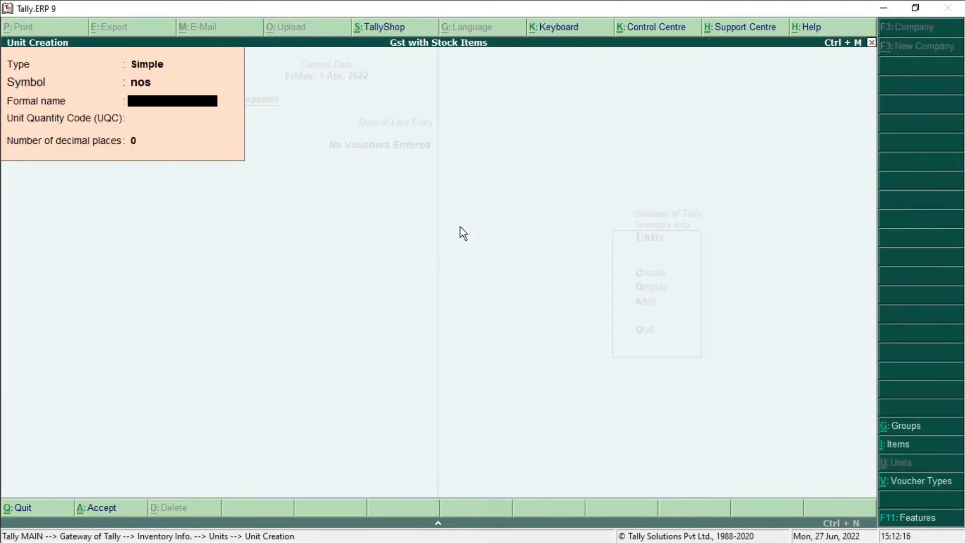
Give the unit the formal name Number, quantity code NOS-NUMBERS and 0 decimal places, and save it
{"action": "type", "text": "Number"}
{"action": "key", "text": "Return"}
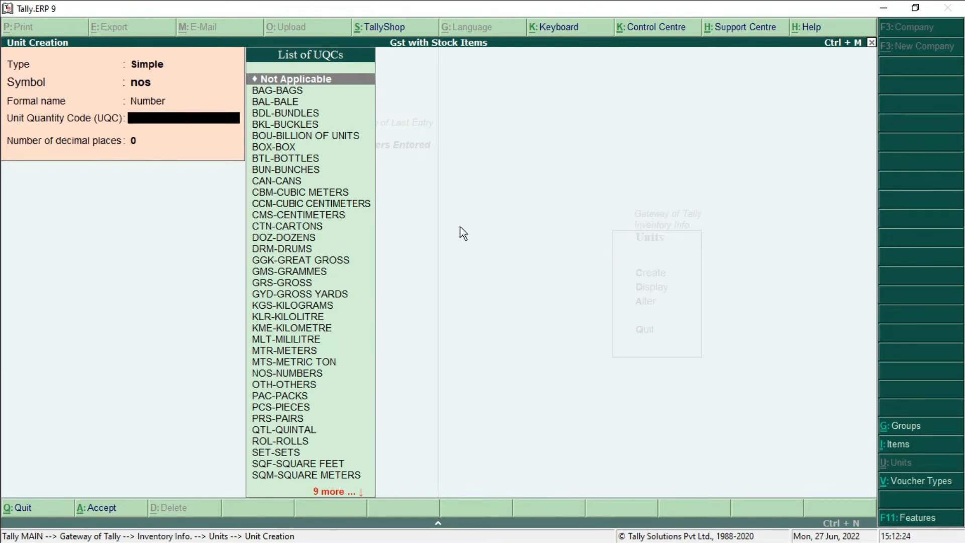
{"action": "type", "text": "n"}
{"action": "key", "text": "Return"}
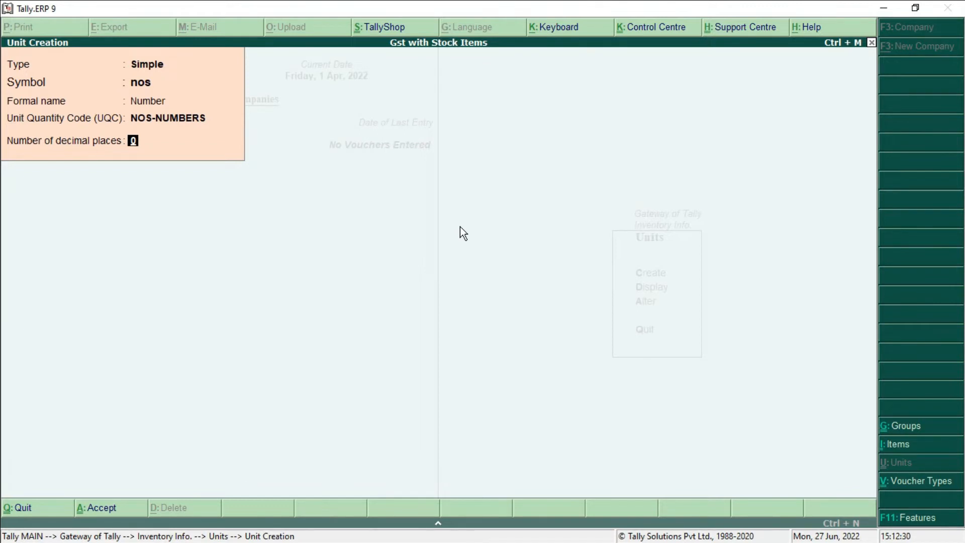
{"action": "key", "text": "Return"}
{"action": "key", "text": "Return"}
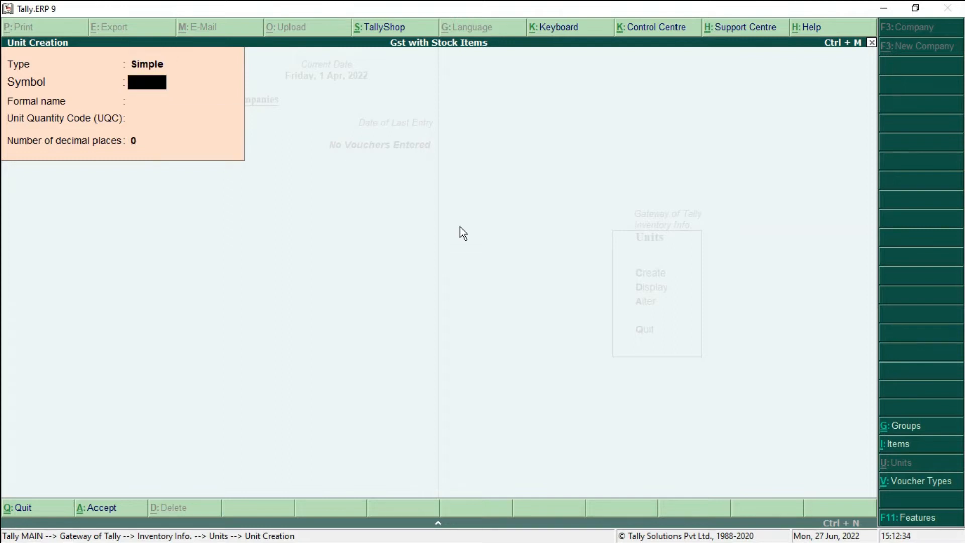
{"action": "key", "text": "Escape"}
{"action": "key", "text": "Escape"}
Start a new single stock group named Stock under Primary
{"action": "key", "text": "Up"}
{"action": "key", "text": "Up"}
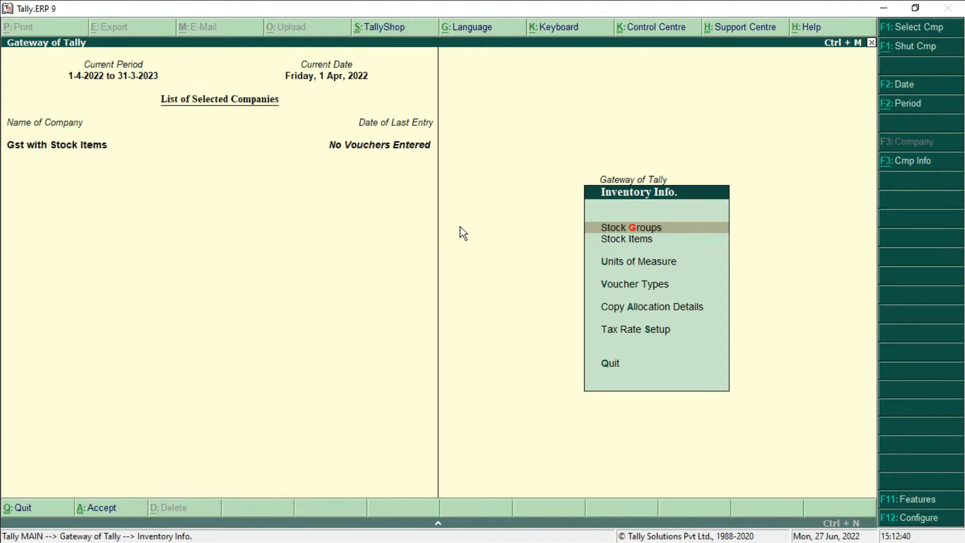
{"action": "key", "text": "Return"}
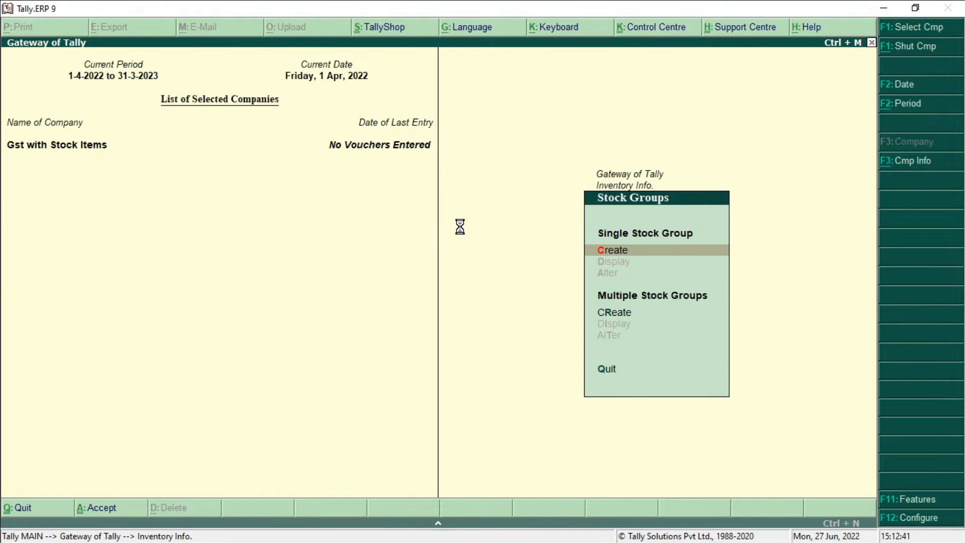
{"action": "key", "text": "Return"}
{"action": "type", "text": "St"}
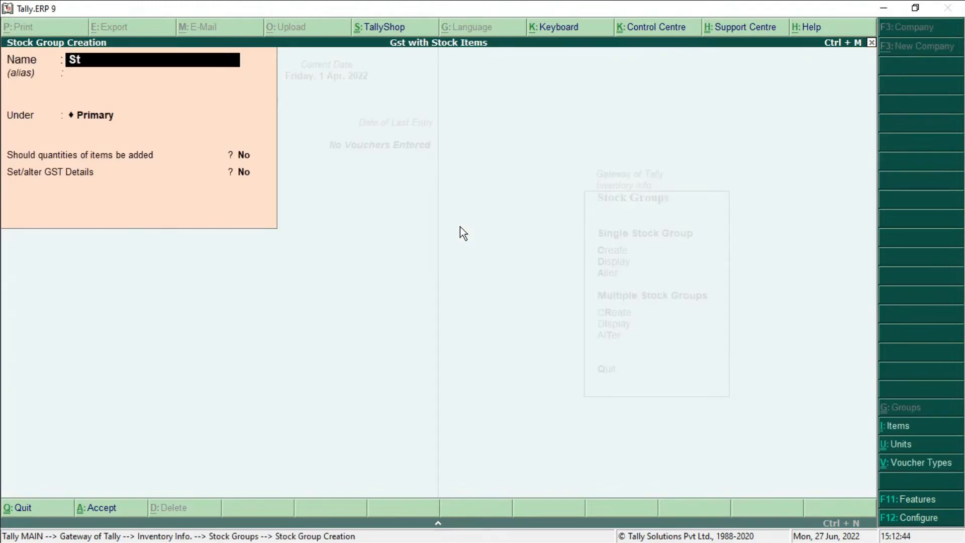
{"action": "type", "text": "ock"}
{"action": "key", "text": "Return"}
{"action": "key", "text": "Return"}
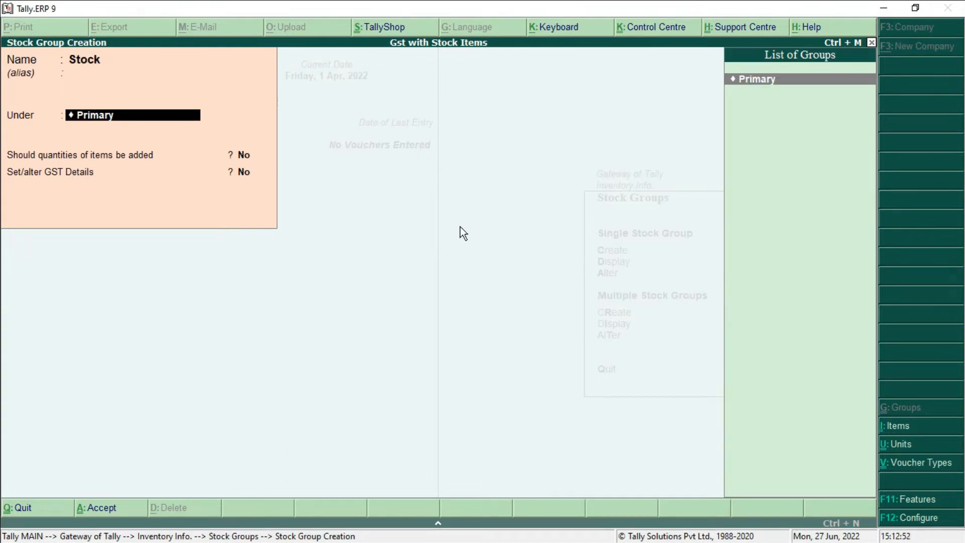
{"action": "key", "text": "Return"}
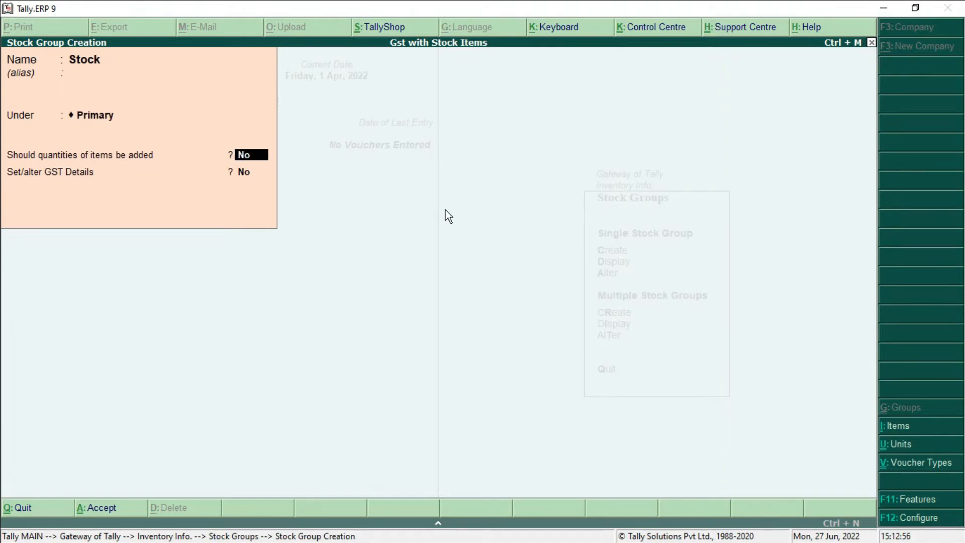
Set item quantities to be added for the stock group, leave its GST details at No, and save it
{"action": "type", "text": "y"}
{"action": "key", "text": "Return"}
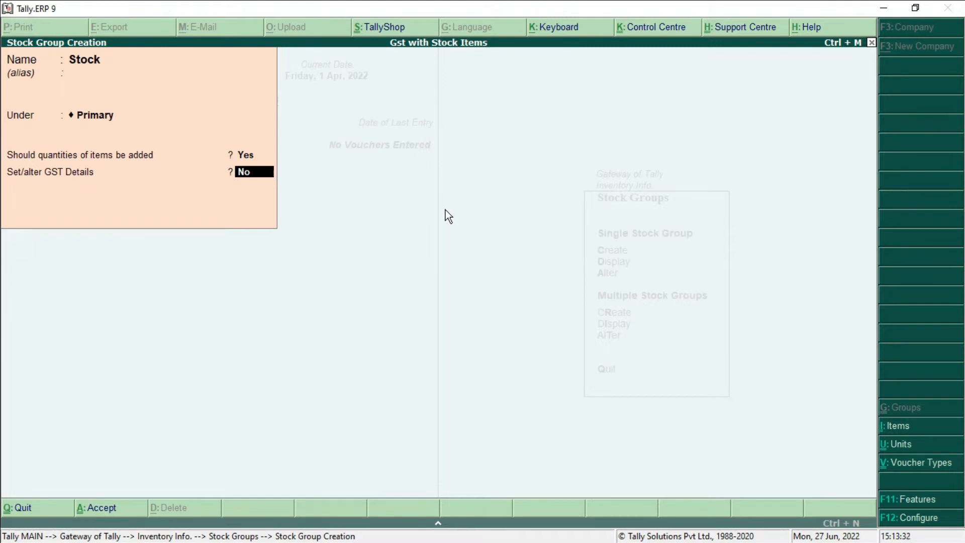
{"action": "key", "text": "Return"}
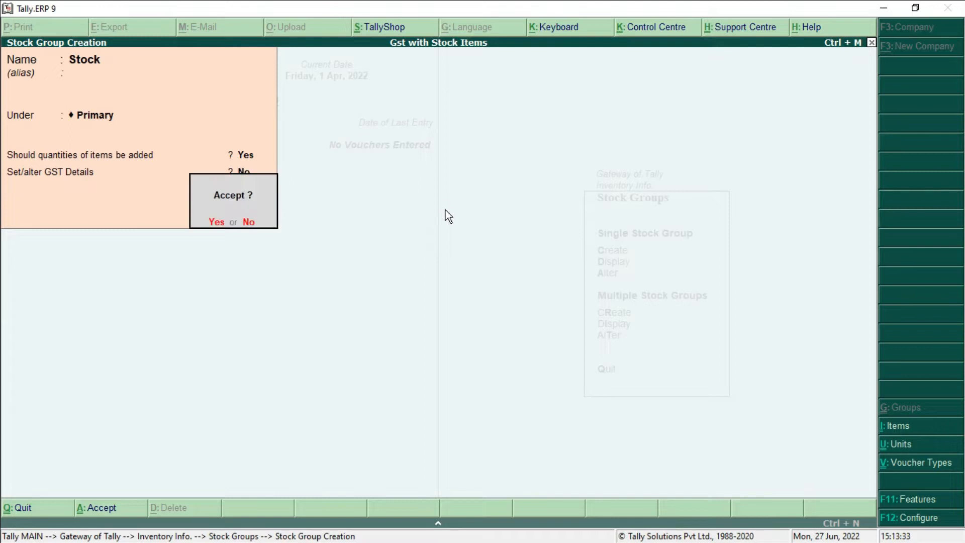
{"action": "key", "text": "Return"}
{"action": "key", "text": "Escape"}
{"action": "key", "text": "Return"}
{"action": "key", "text": "Escape"}
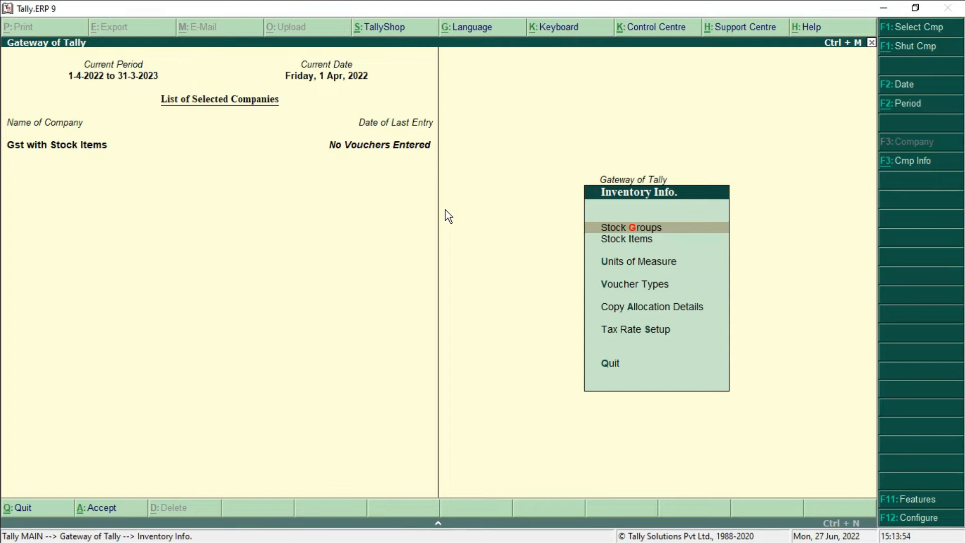
Start a new single stock item named Hp Laptop under the Stock group with the unit nos
{"action": "key", "text": "Down"}
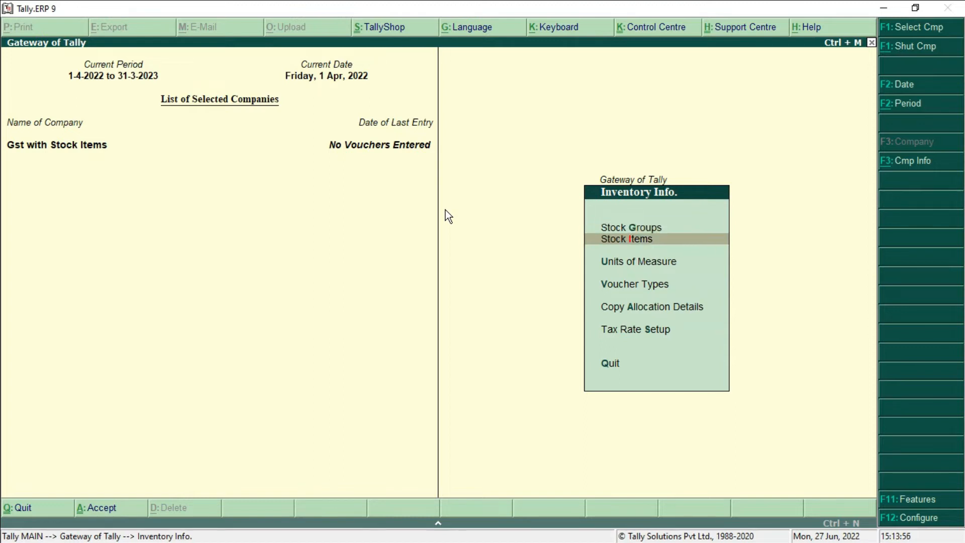
{"action": "key", "text": "Return"}
{"action": "key", "text": "Return"}
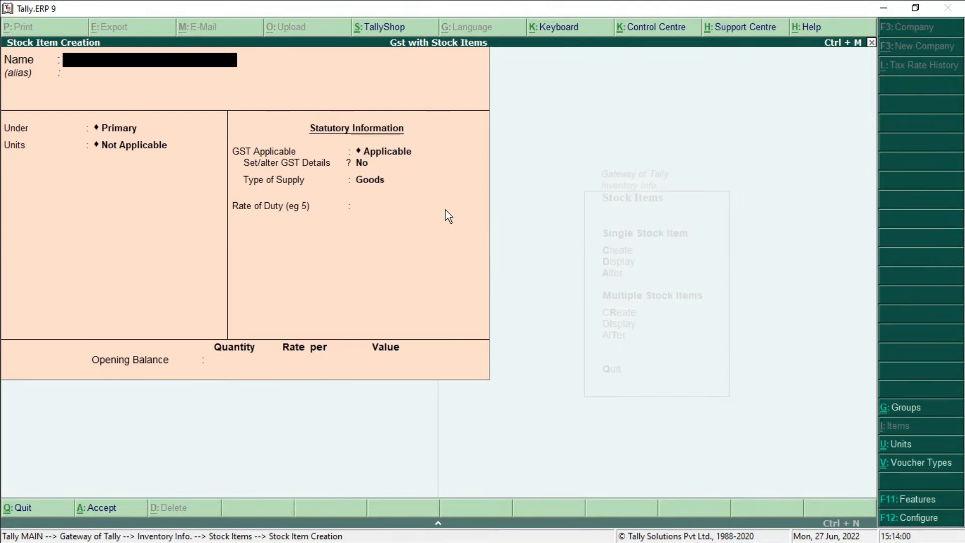
{"action": "type", "text": "Hp Laptop"}
{"action": "key", "text": "Return"}
{"action": "key", "text": "Return"}
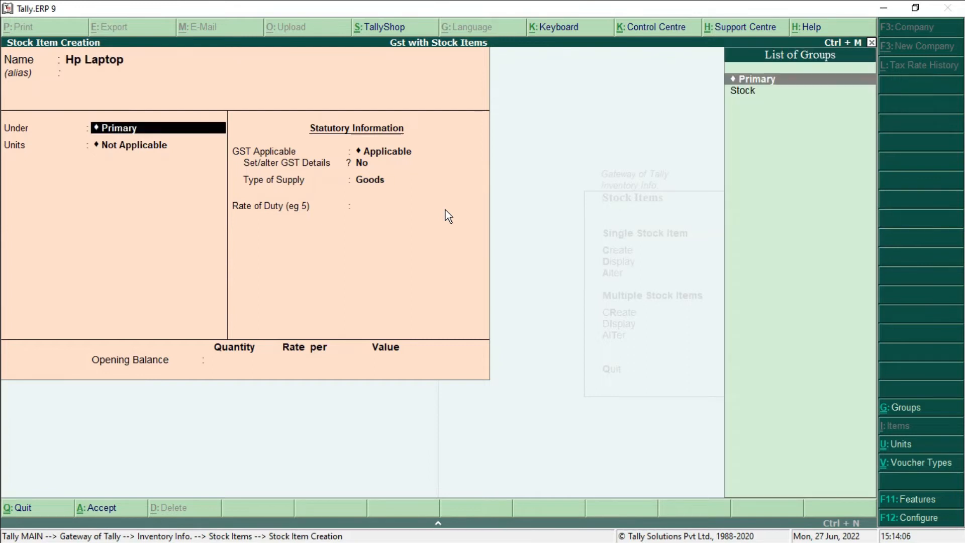
{"action": "key", "text": "Down"}
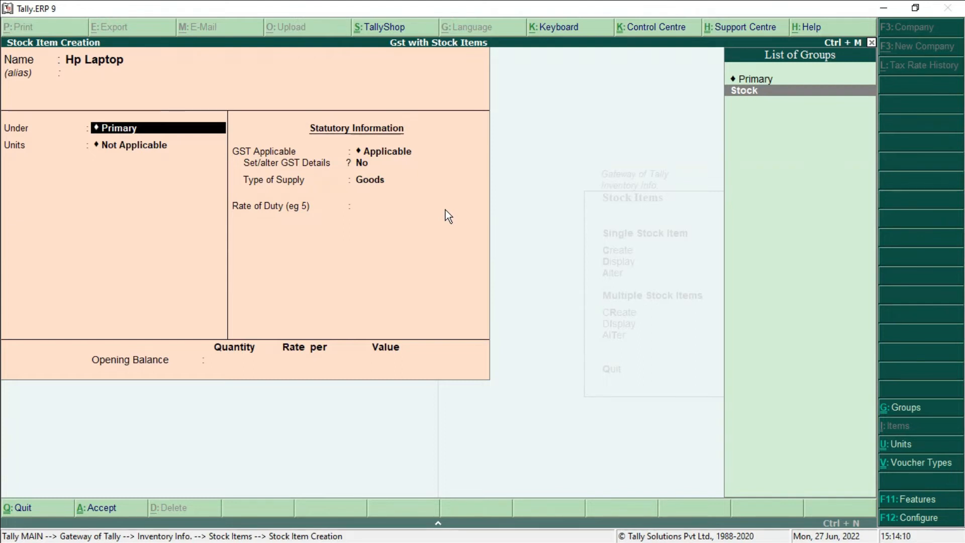
{"action": "key", "text": "Return"}
{"action": "key", "text": "Down"}
{"action": "key", "text": "Return"}
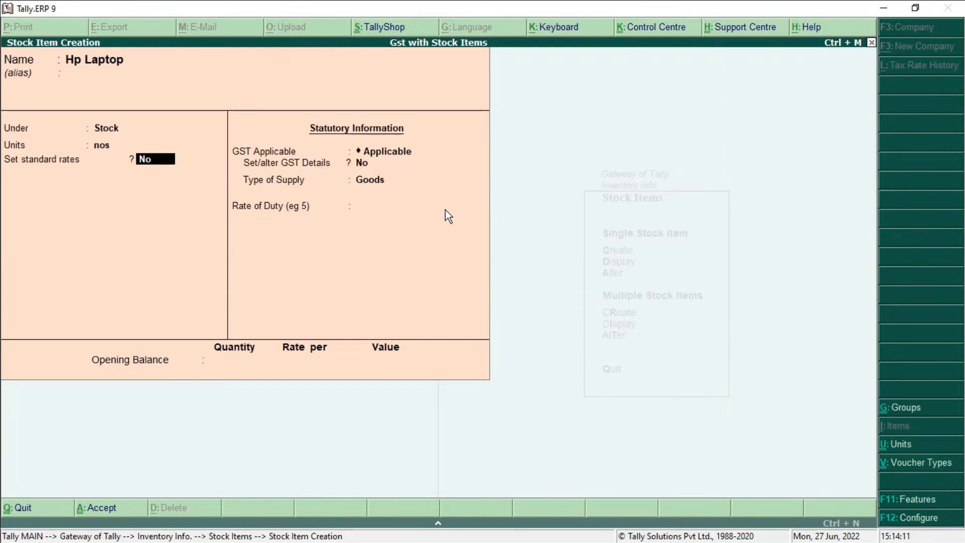
Leave standard rates at No, keep GST as Applicable, and set the item's set/alter GST details option to Yes
{"action": "key", "text": "Return"}
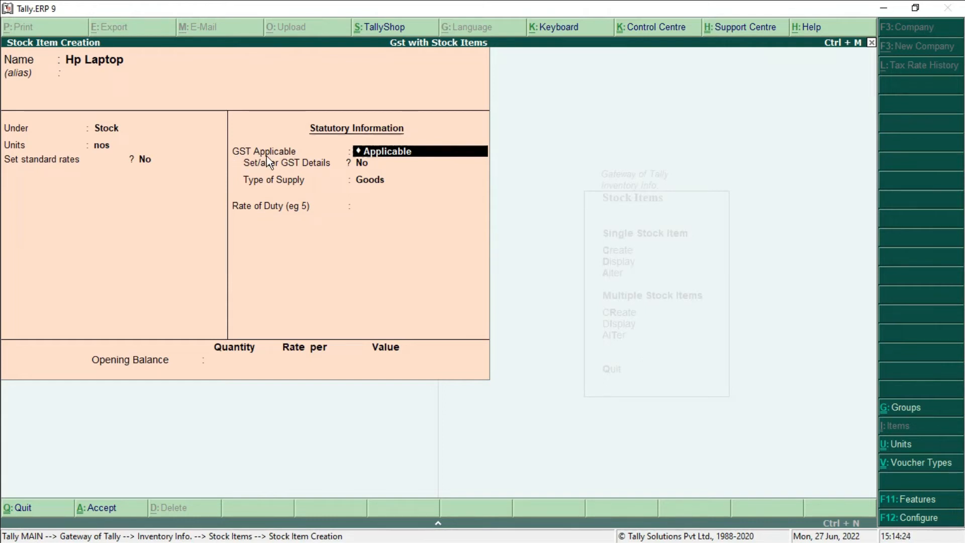
{"action": "key", "text": "Return"}
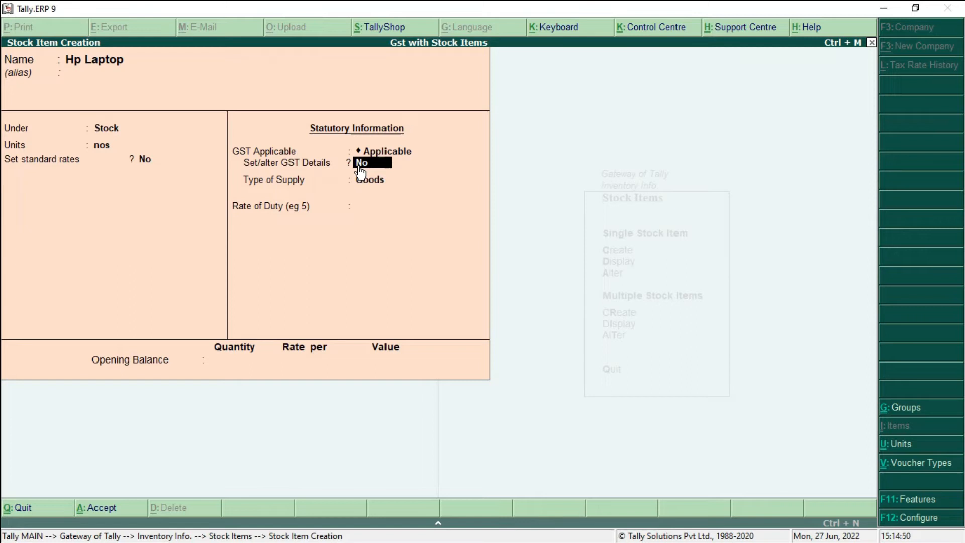
{"action": "type", "text": "Y"}
{"action": "key", "text": "Return"}
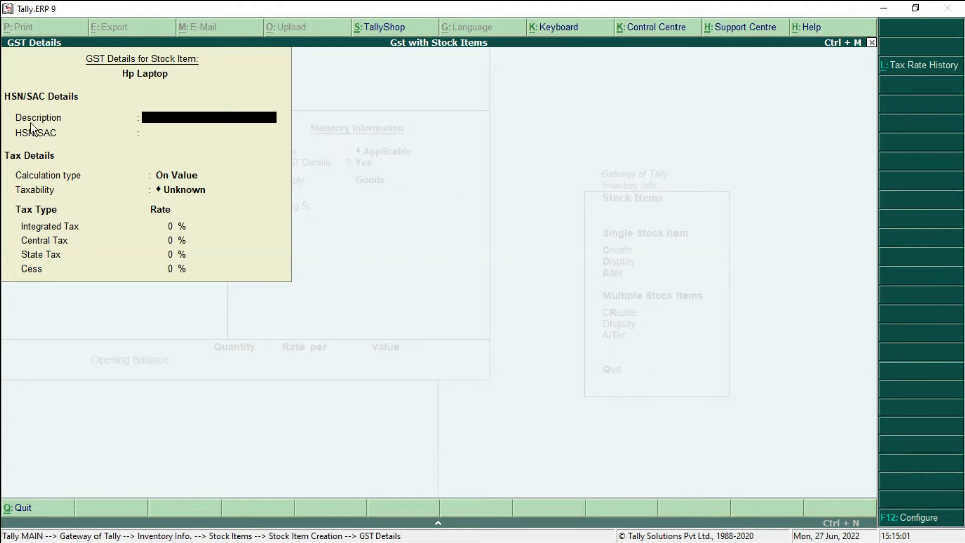
Enter the description Laptop Gst and the HSN/SAC code 11111 in the item's GST details
{"action": "type", "text": "La"}
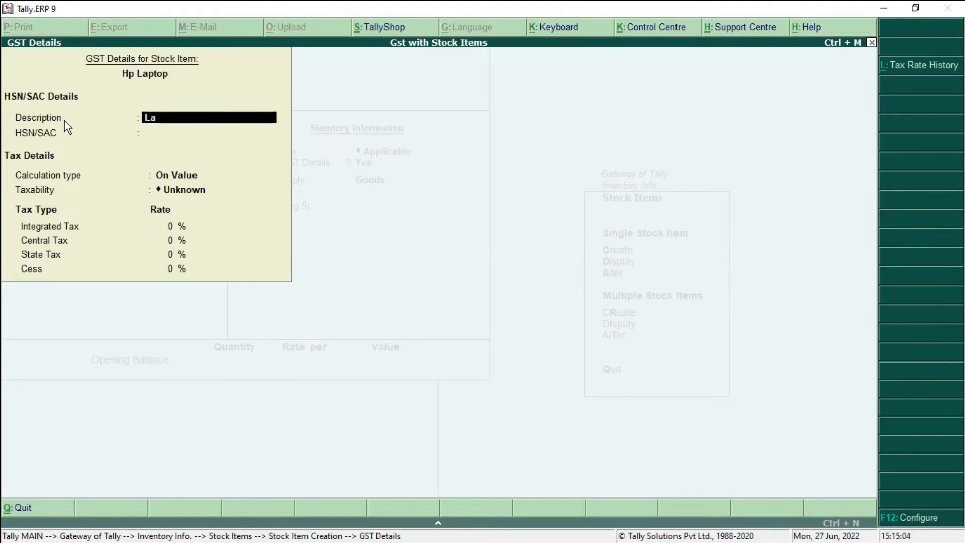
{"action": "type", "text": "ptop"}
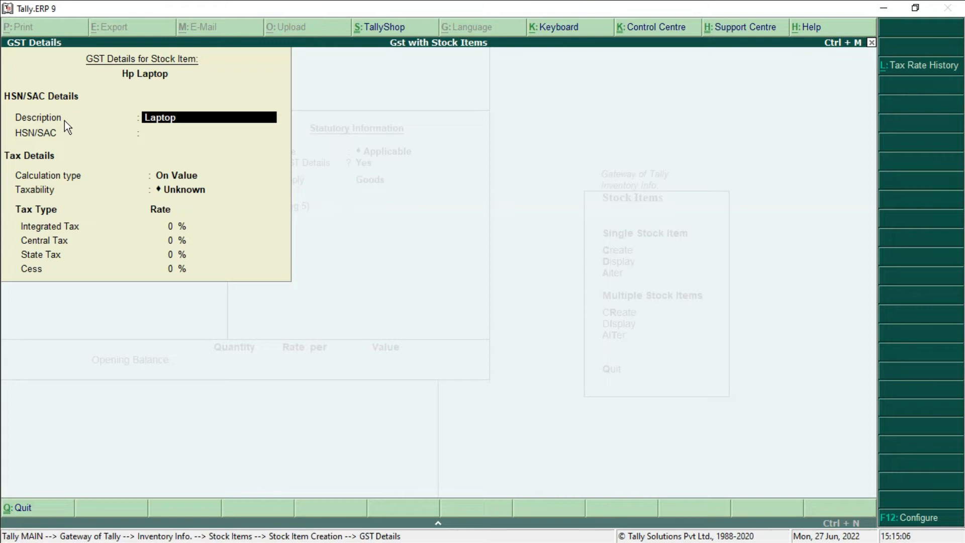
{"action": "type", "text": " Gst"}
{"action": "key", "text": "Return"}
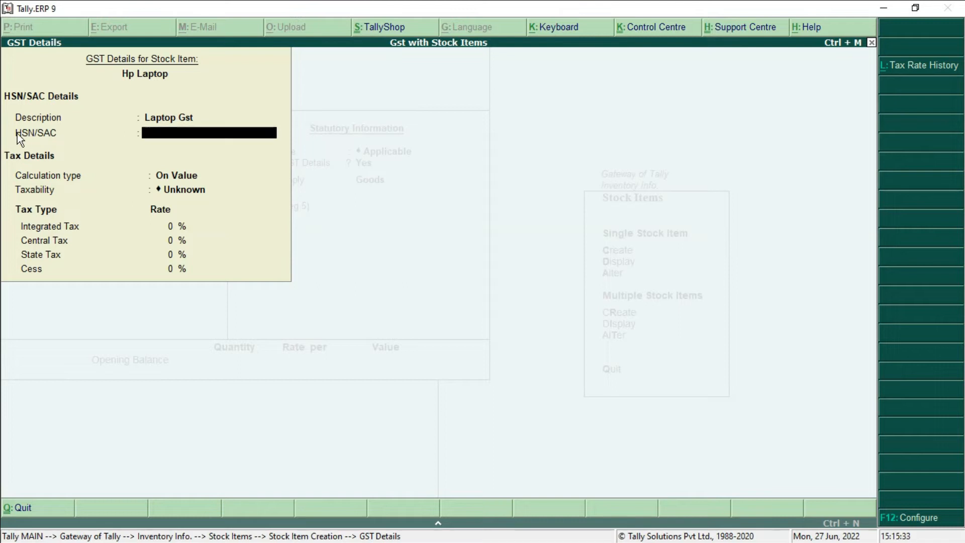
{"action": "type", "text": "11111"}
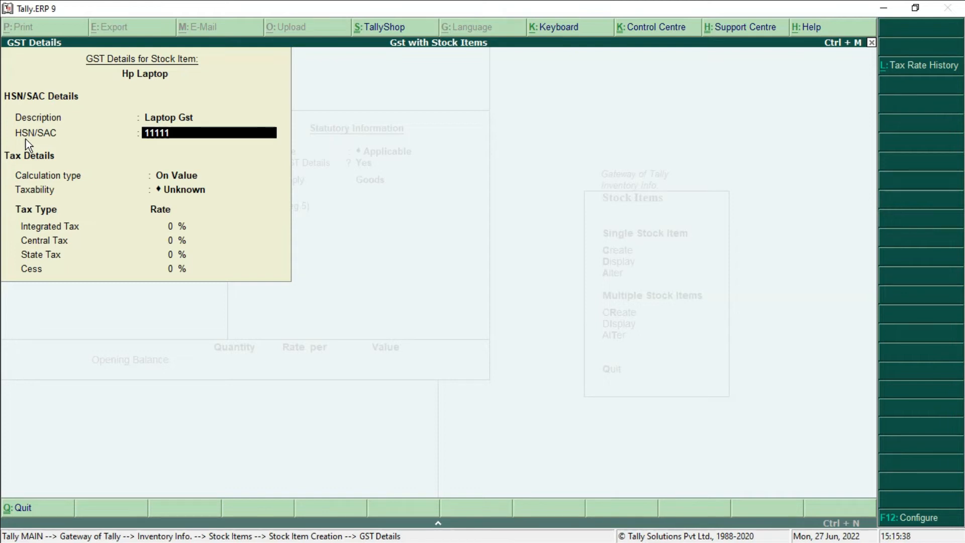
Keep the calculation type at On Value and set the taxability of Hp Laptop to Taxable
{"action": "key", "text": "Return"}
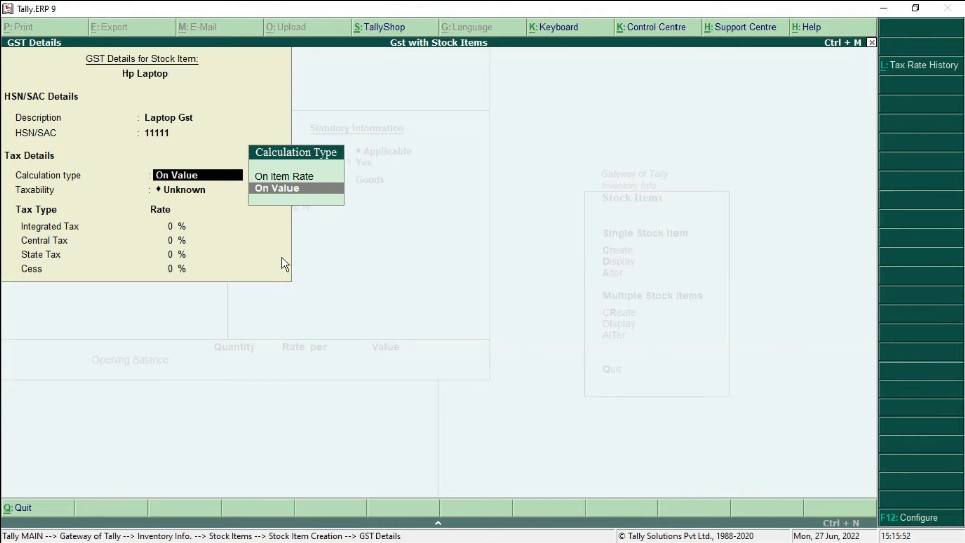
{"action": "key", "text": "Return"}
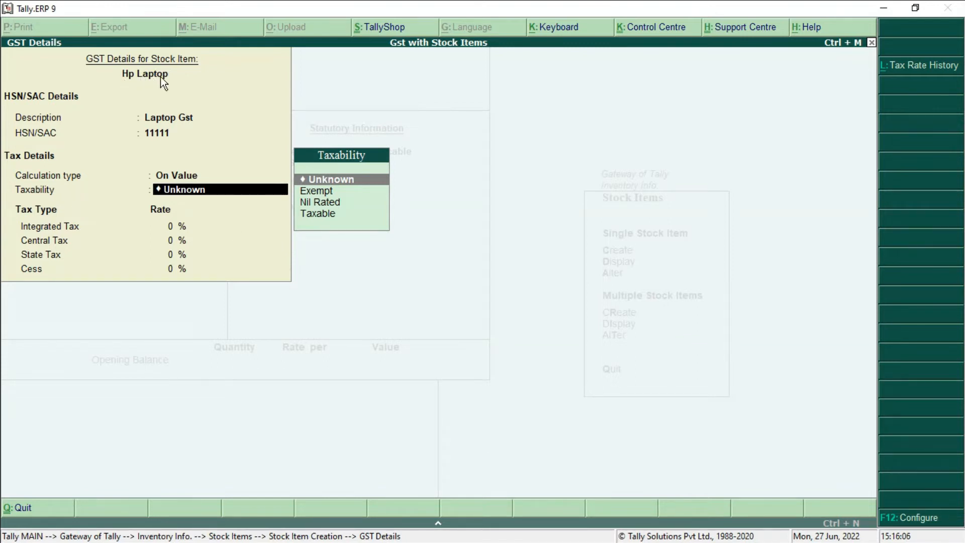
{"action": "key", "text": "Down"}
{"action": "key", "text": "Down"}
{"action": "key", "text": "Down"}
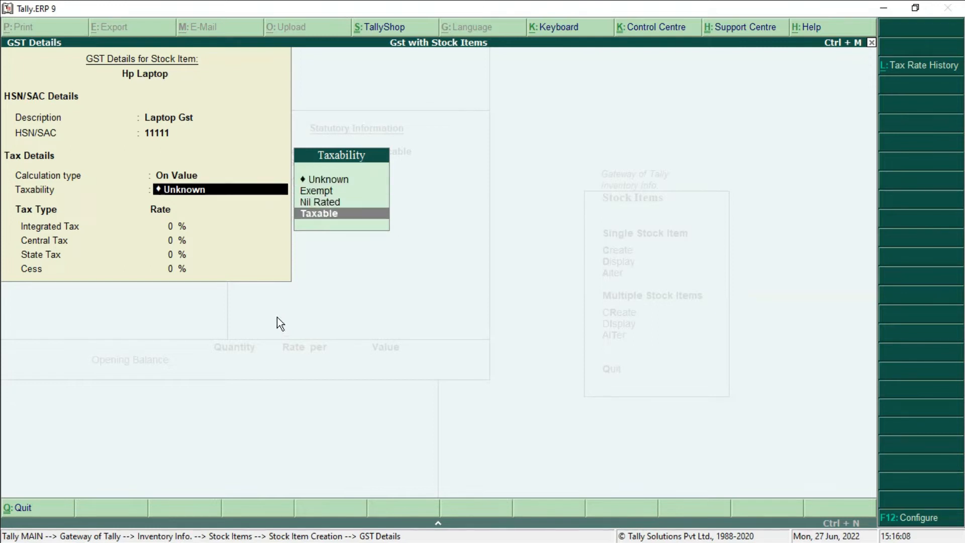
{"action": "key", "text": "Return"}
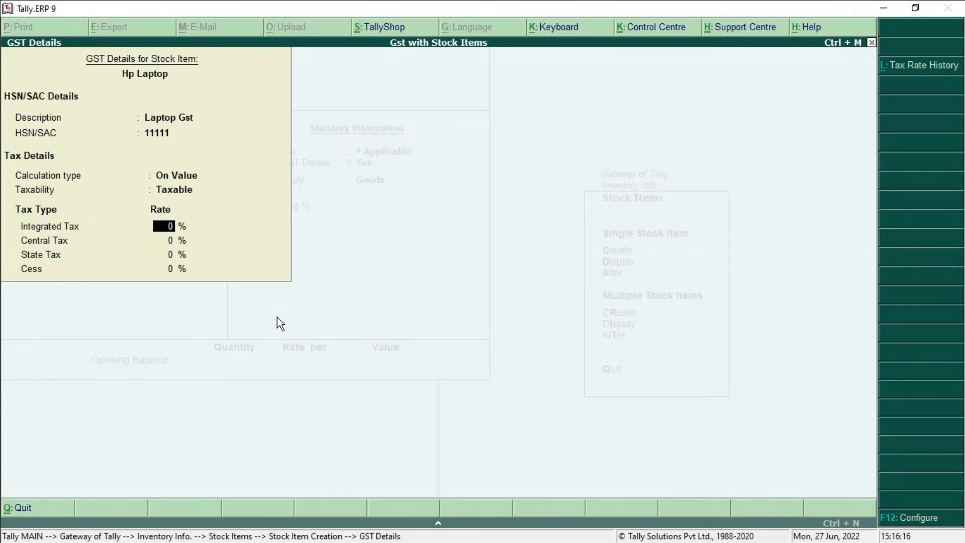
Set the integrated tax rate to 18% for Hp Laptop, keep the remaining tax rates, and accept the GST details
{"action": "type", "text": "18"}
{"action": "key", "text": "Return"}
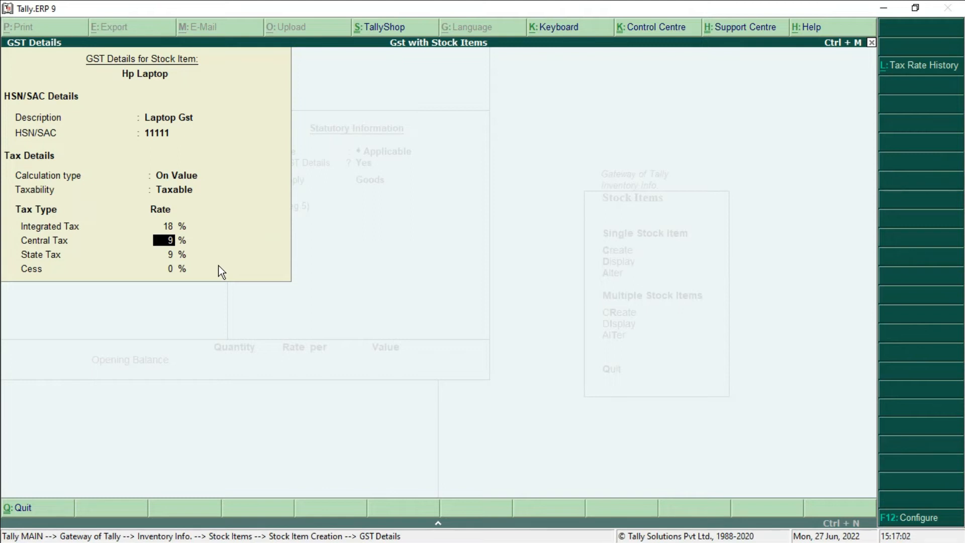
{"action": "key", "text": "Return"}
{"action": "key", "text": "Return"}
{"action": "key", "text": "Return"}
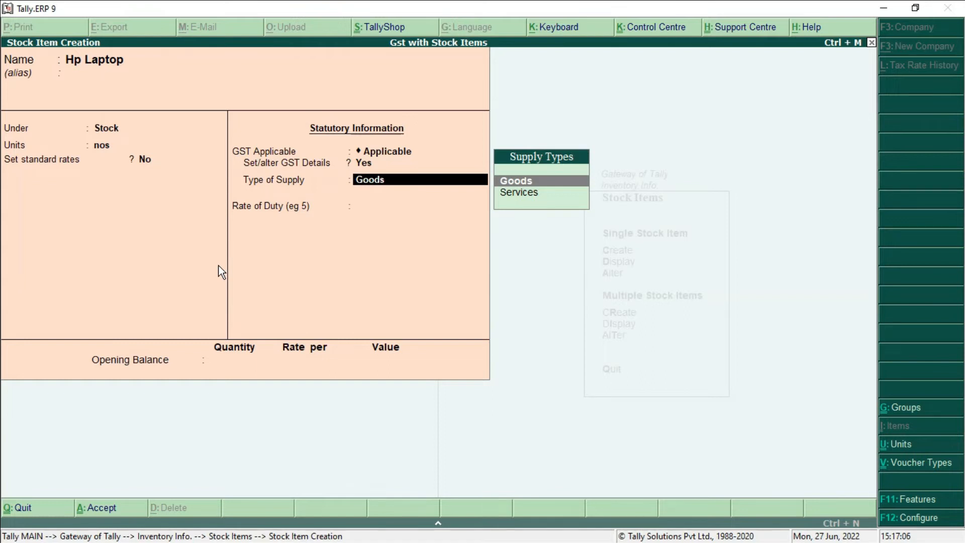
Keep Goods as the type of supply, leave the opening balance blank, and save the Hp Laptop stock item
{"action": "left_click", "coordinate": [510, 184]}
{"action": "key", "text": "Return"}
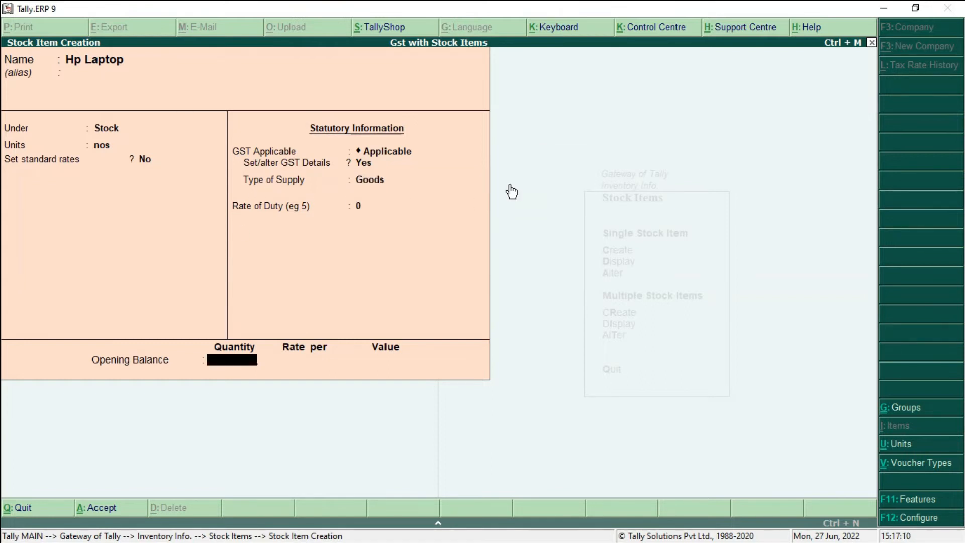
{"action": "key", "text": "Return"}
{"action": "key", "text": "Return"}
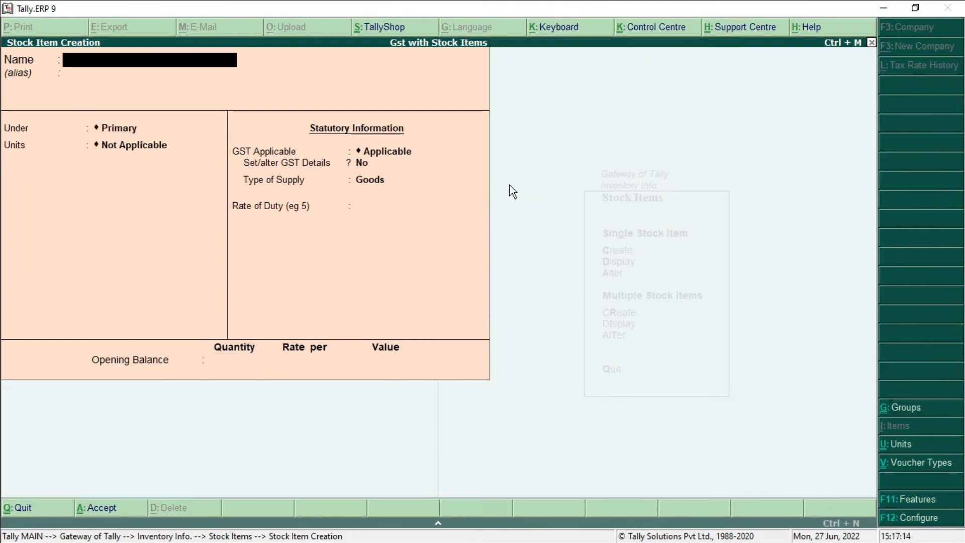
Start a new stock item named Intex Keyboard under the Stock group with the unit nos, leaving standard rates at No
{"action": "type", "text": "Intex Keyboard"}
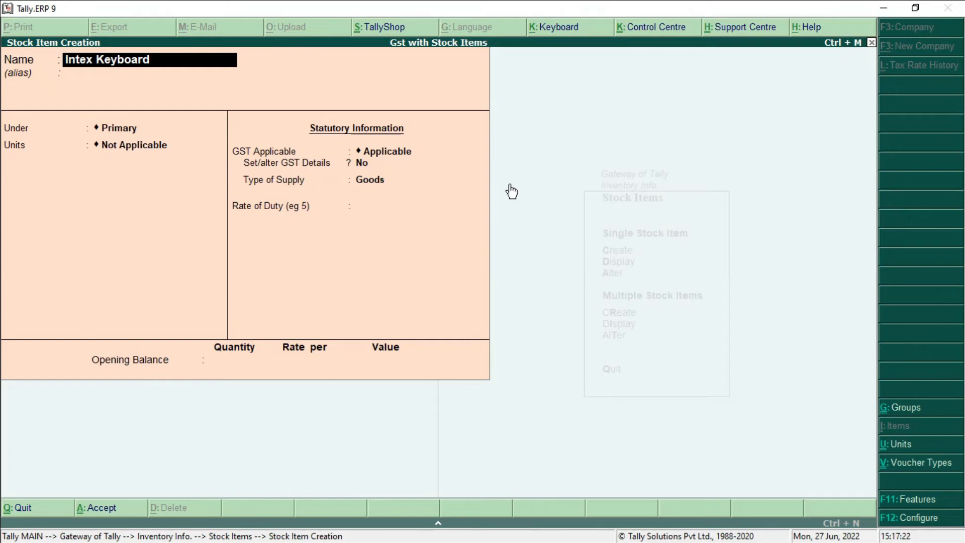
{"action": "key", "text": "Return"}
{"action": "key", "text": "Return"}
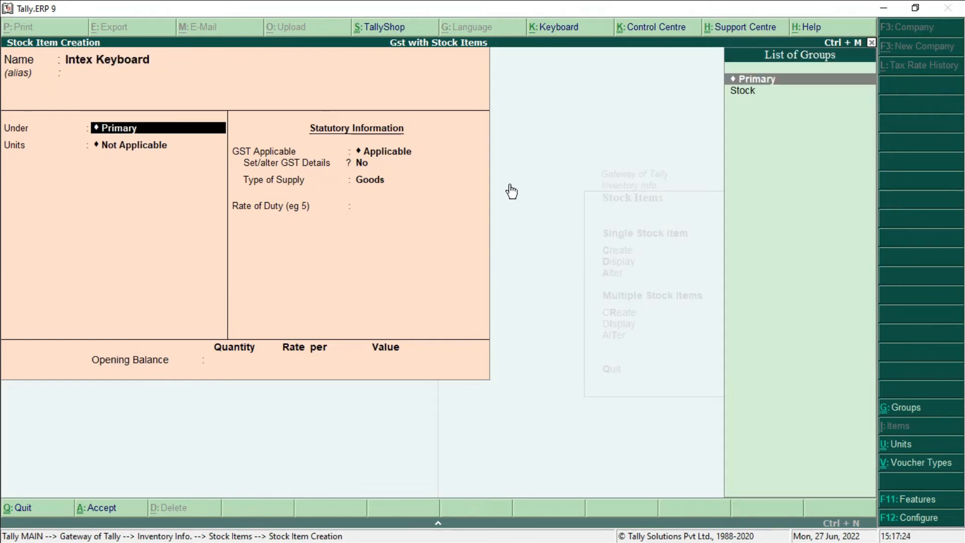
{"action": "key", "text": "Down"}
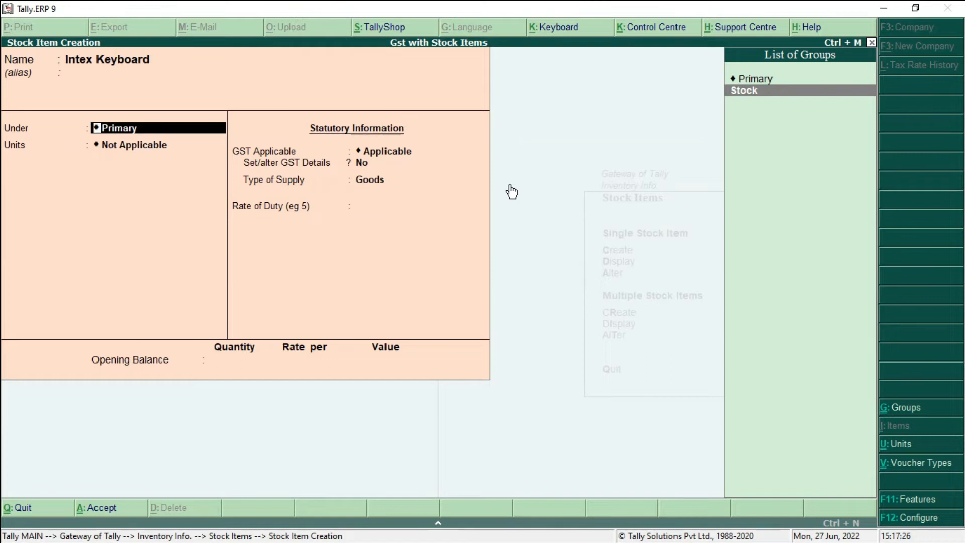
{"action": "key", "text": "Return"}
{"action": "key", "text": "Down"}
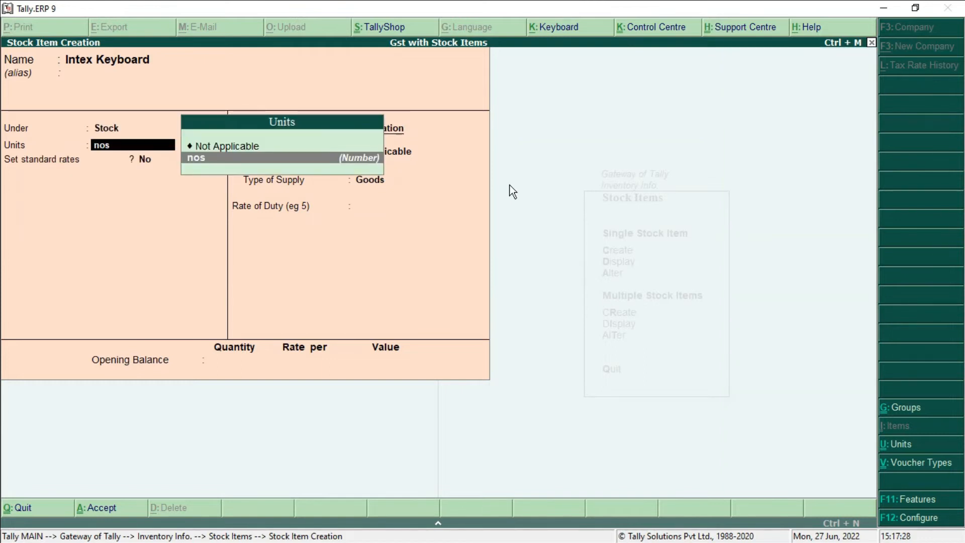
{"action": "key", "text": "Return"}
{"action": "key", "text": "Return"}
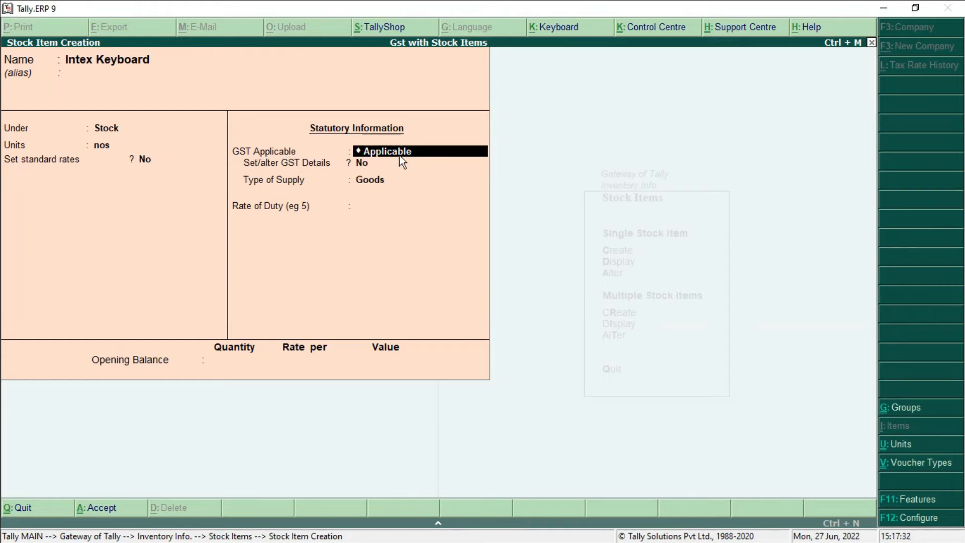
Keep GST as Applicable for Intex Keyboard and set its set/alter GST details option to Yes
{"action": "key", "text": "Return"}
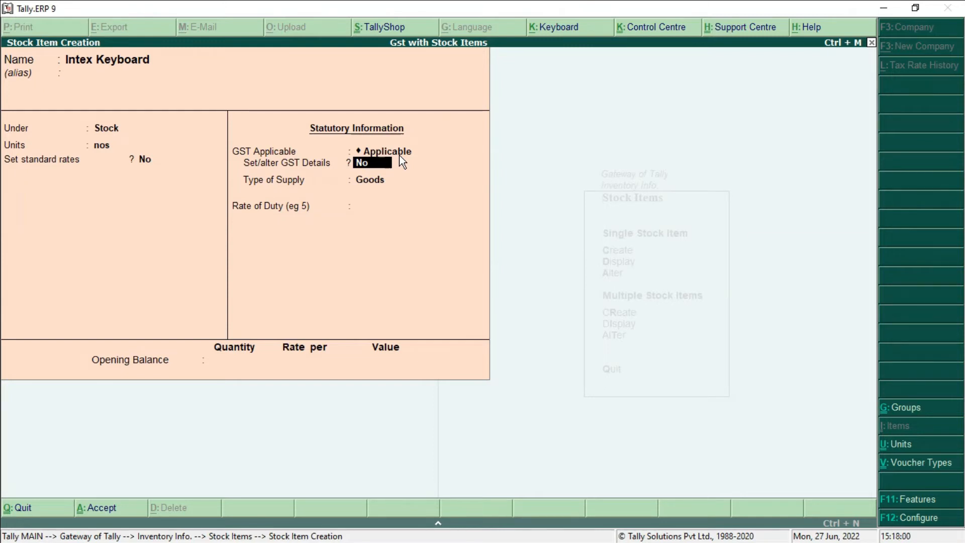
{"action": "type", "text": "y"}
{"action": "key", "text": "Return"}
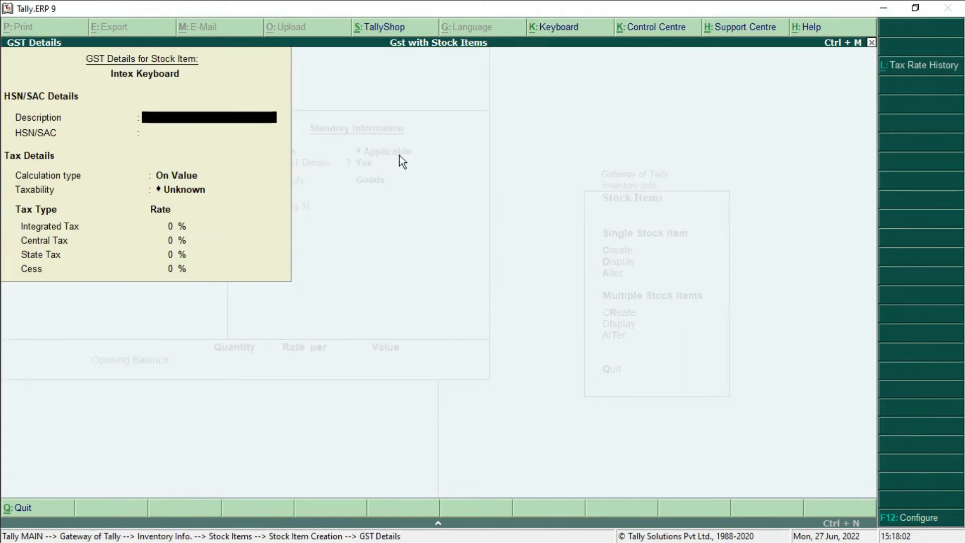
Enter the description Keyboard Gst and the HSN/SAC code 22222 in the item's GST details
{"action": "type", "text": "Ke"}
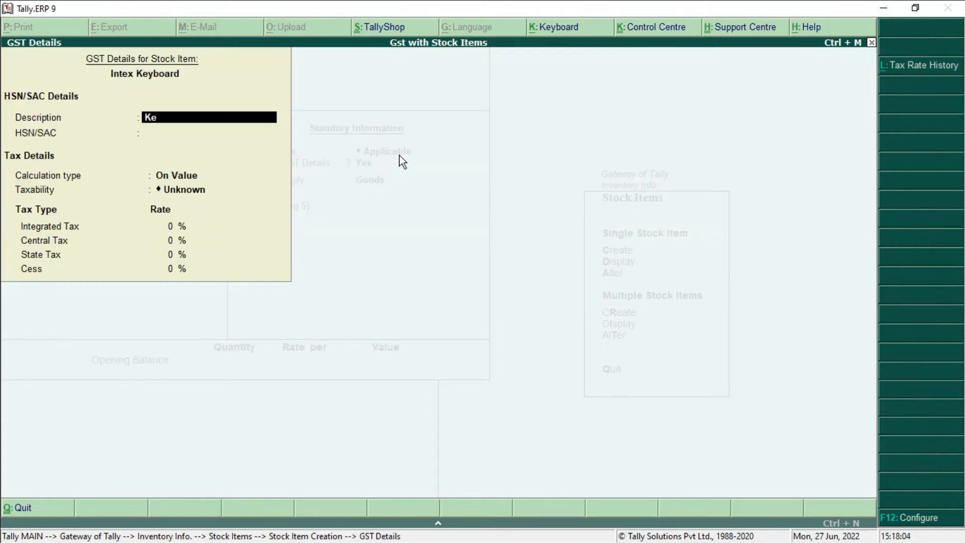
{"action": "type", "text": "yboard Gst"}
{"action": "key", "text": "Return"}
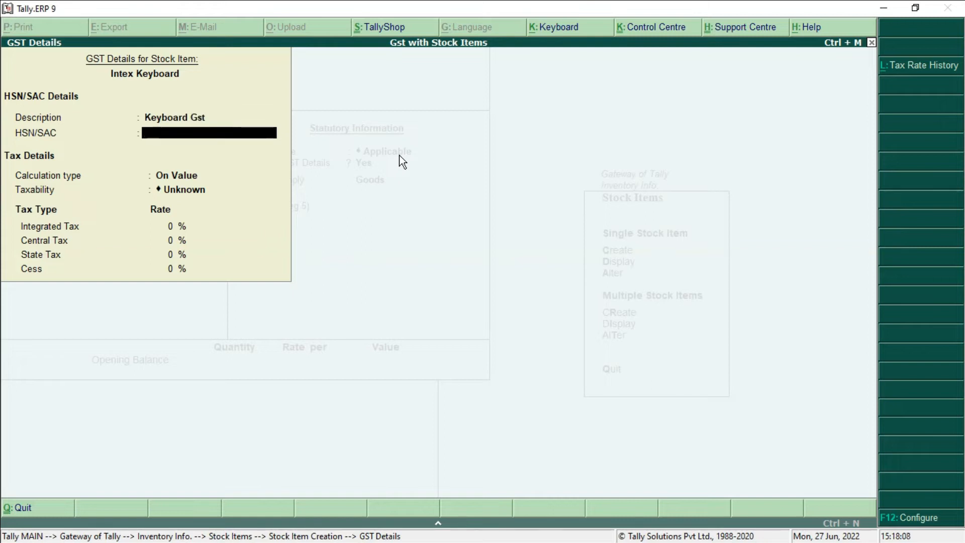
{"action": "type", "text": "22222"}
{"action": "key", "text": "Return"}
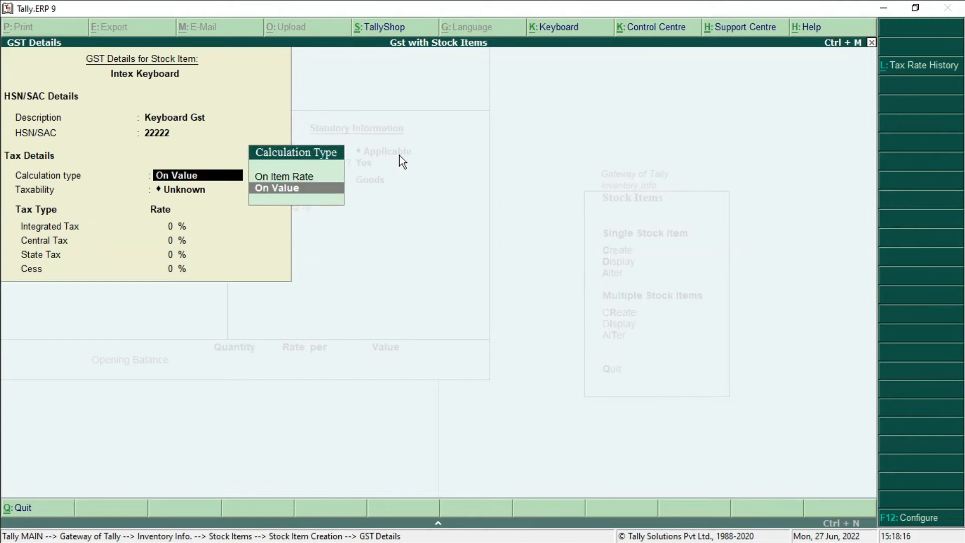
Keep the calculation type at On Value and set the taxability of Intex Keyboard to Taxable
{"action": "key", "text": "Return"}
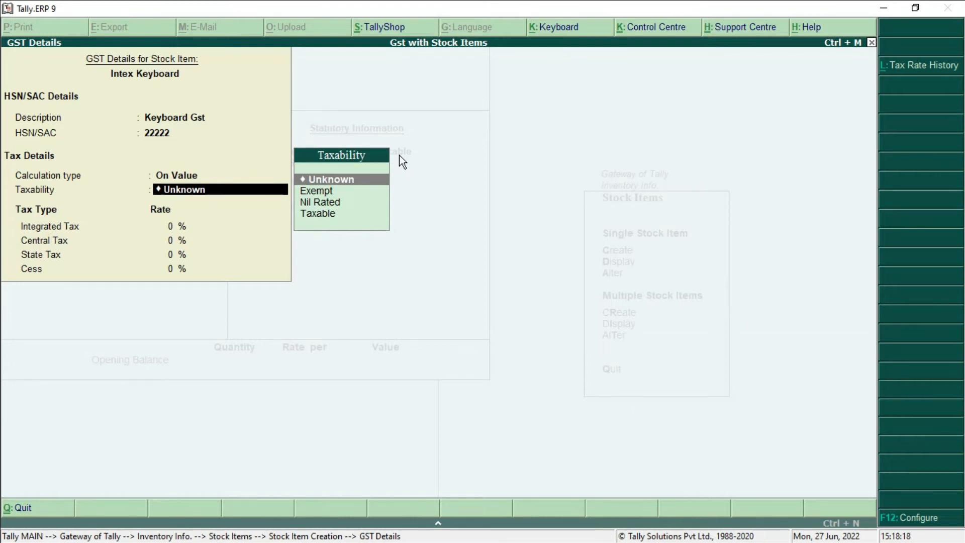
{"action": "key", "text": "Down"}
{"action": "key", "text": "Down"}
{"action": "key", "text": "Down"}
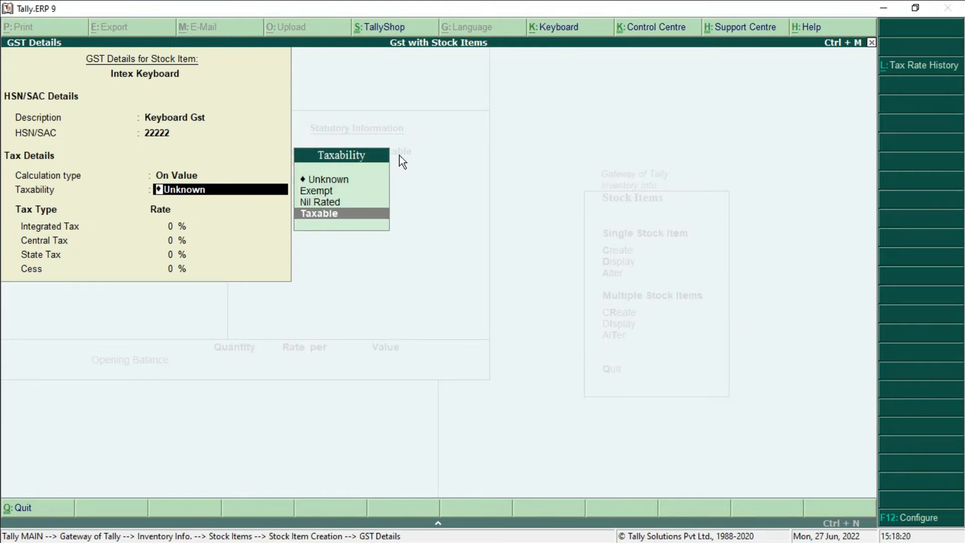
{"action": "key", "text": "Return"}
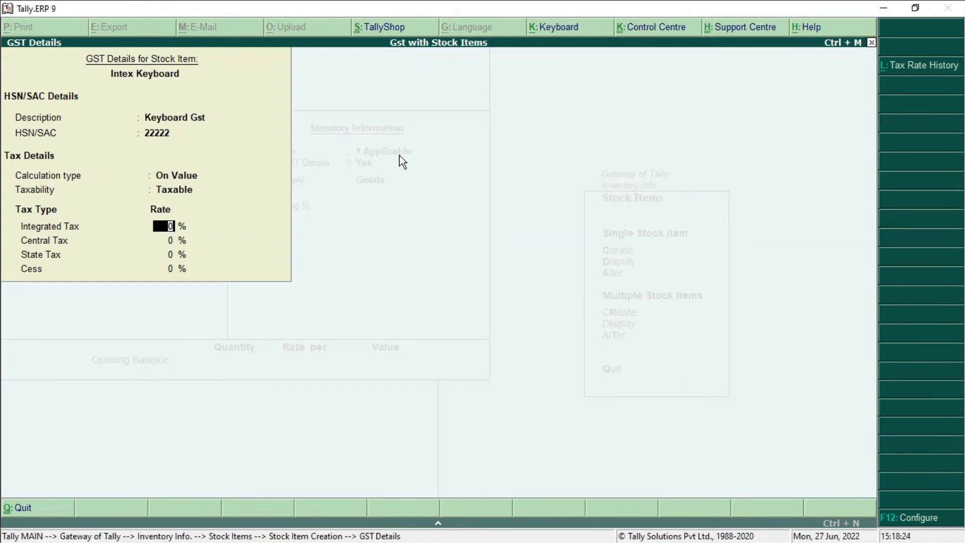
Set the integrated tax rate to 12% for Intex Keyboard, keep the remaining tax rates, and accept the GST details
{"action": "type", "text": "12"}
{"action": "key", "text": "Return"}
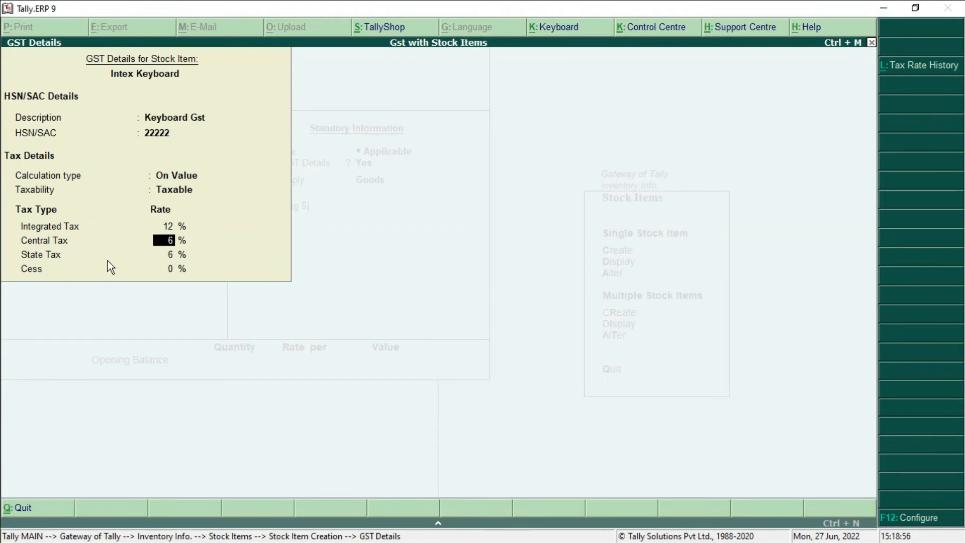
{"action": "key", "text": "Return"}
{"action": "key", "text": "Return"}
{"action": "key", "text": "Return"}
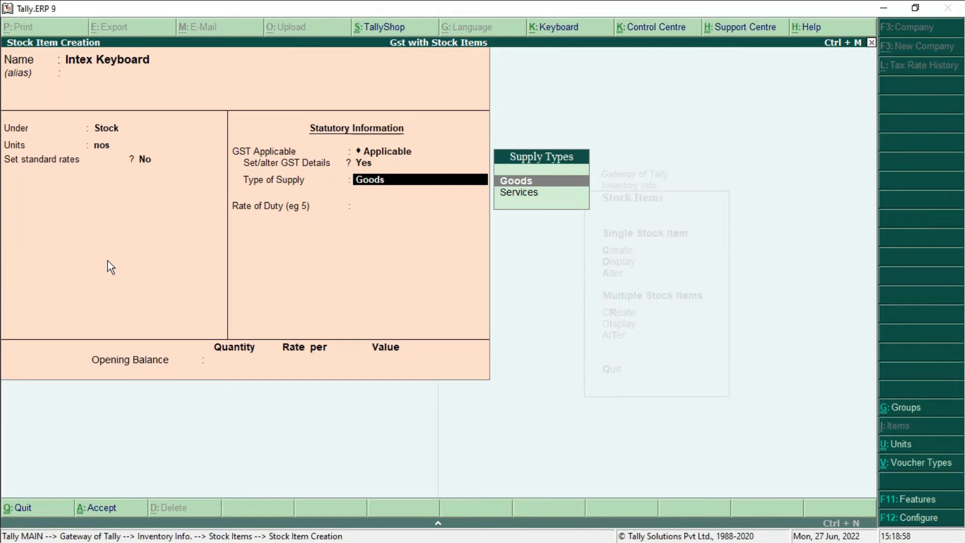
Save the Intex Keyboard item with supply type Goods and no opening balance, and return to the Gateway of Tally
{"action": "key", "text": "Return"}
{"action": "key", "text": "Return"}
{"action": "key", "text": "Return"}
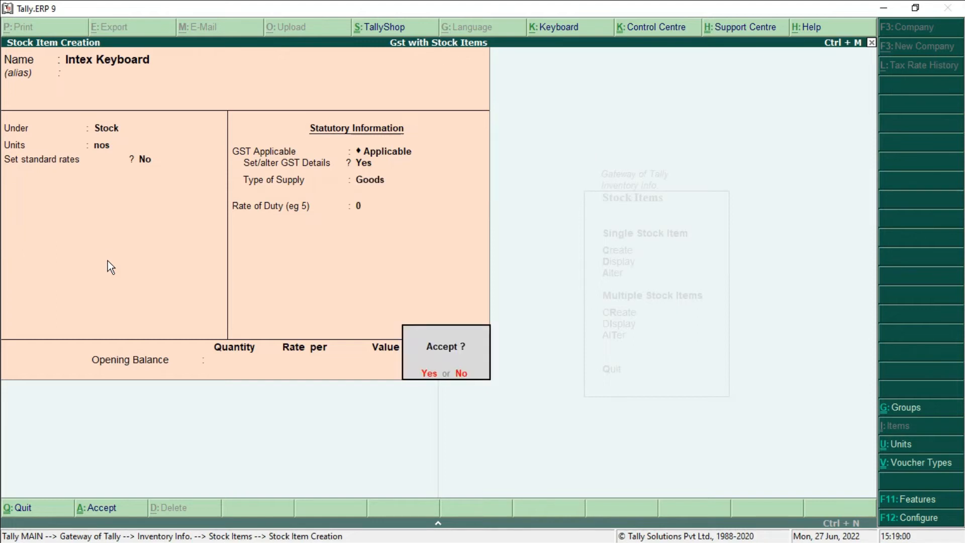
{"action": "key", "text": "Return"}
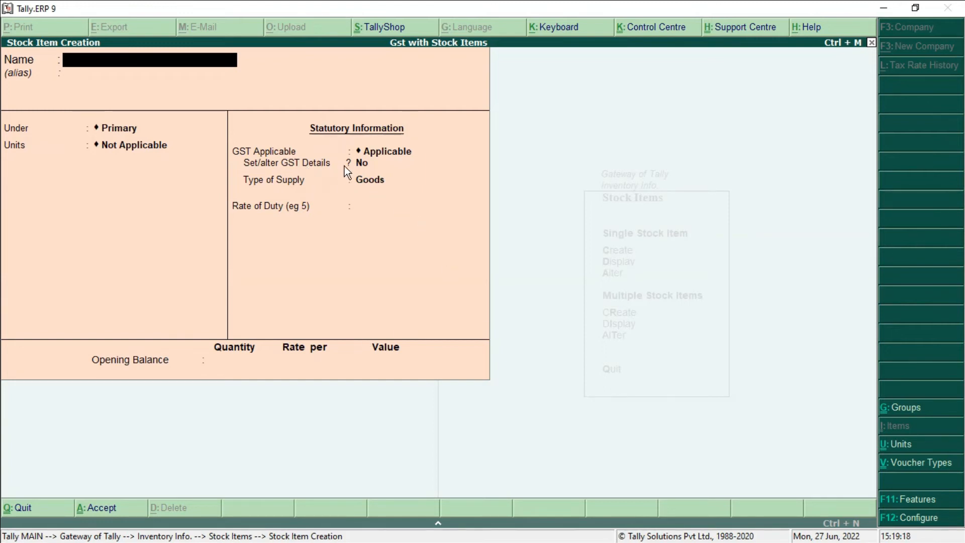
{"action": "key", "text": "Escape"}
{"action": "key", "text": "Escape"}
{"action": "key", "text": "Escape"}
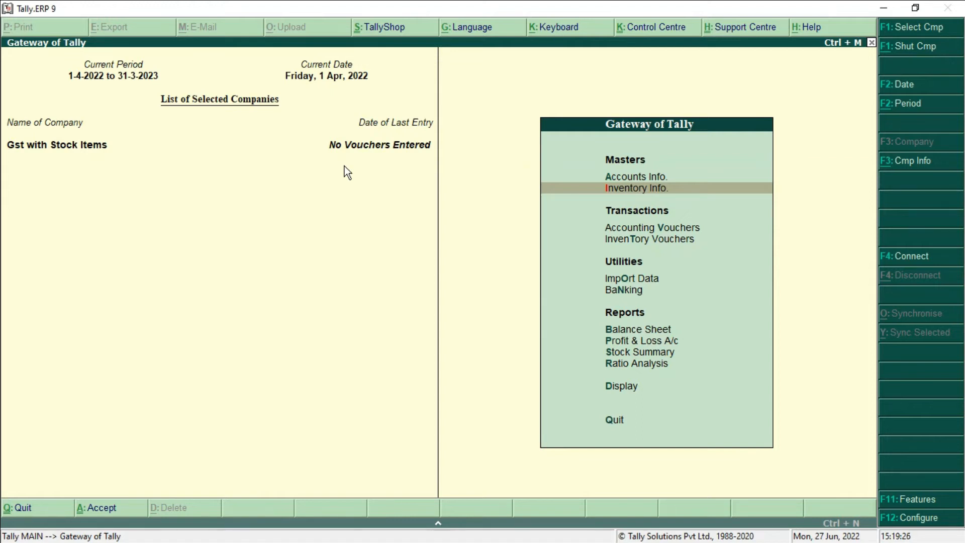
Display the single ledger Igst from the accounts masters and examine its group and tax type
{"action": "key", "text": "Up"}
{"action": "key", "text": "Return"}
{"action": "key", "text": "Down"}
{"action": "key", "text": "Return"}
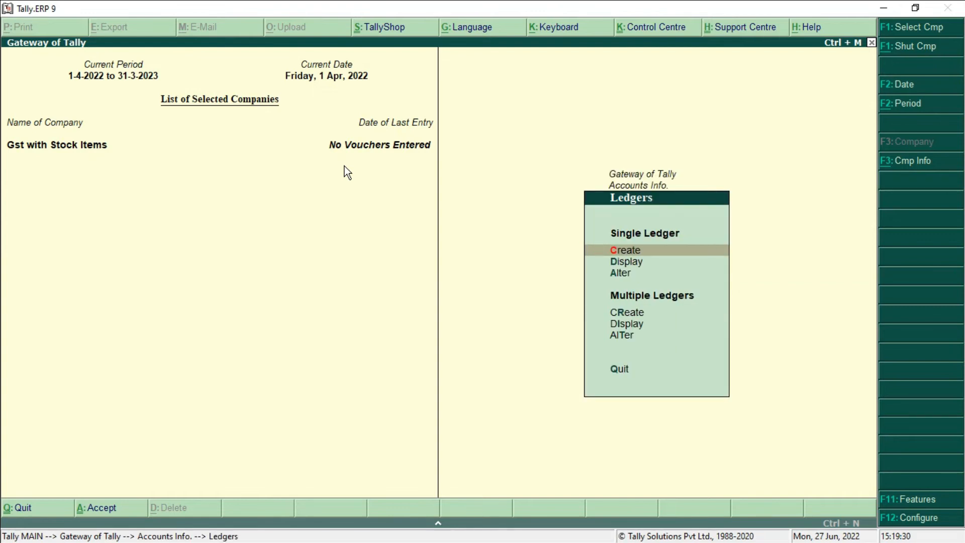
{"action": "key", "text": "Down"}
{"action": "key", "text": "Return"}
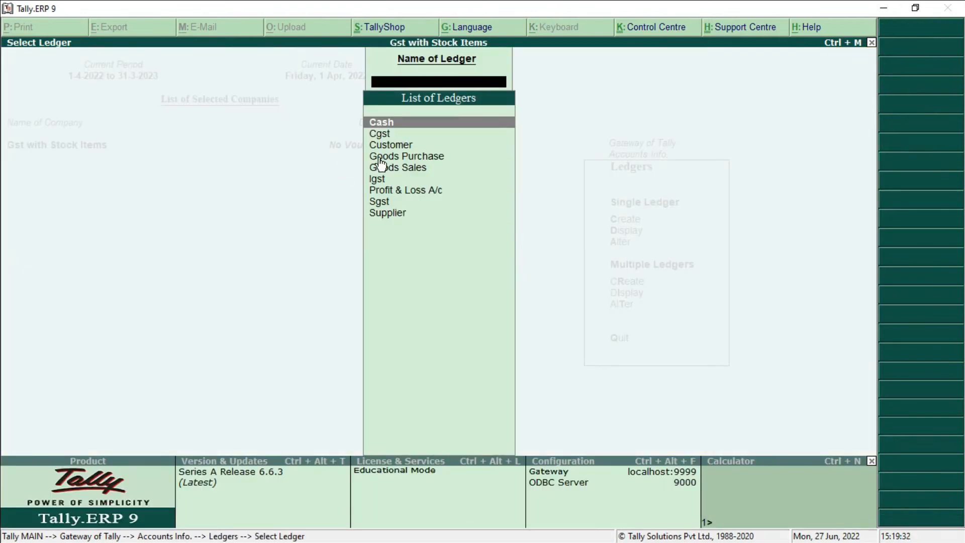
{"action": "left_click", "coordinate": [381, 183]}
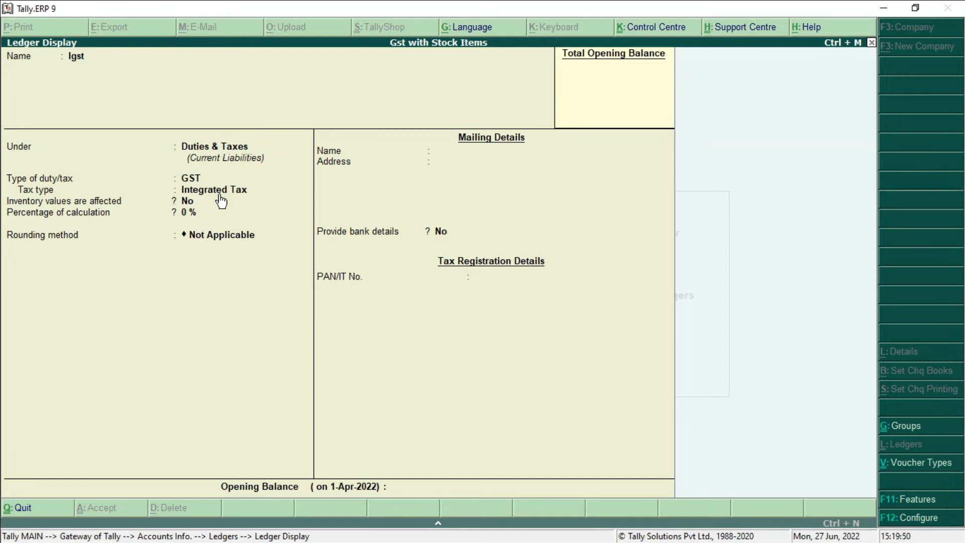
{"action": "key", "text": "Escape"}
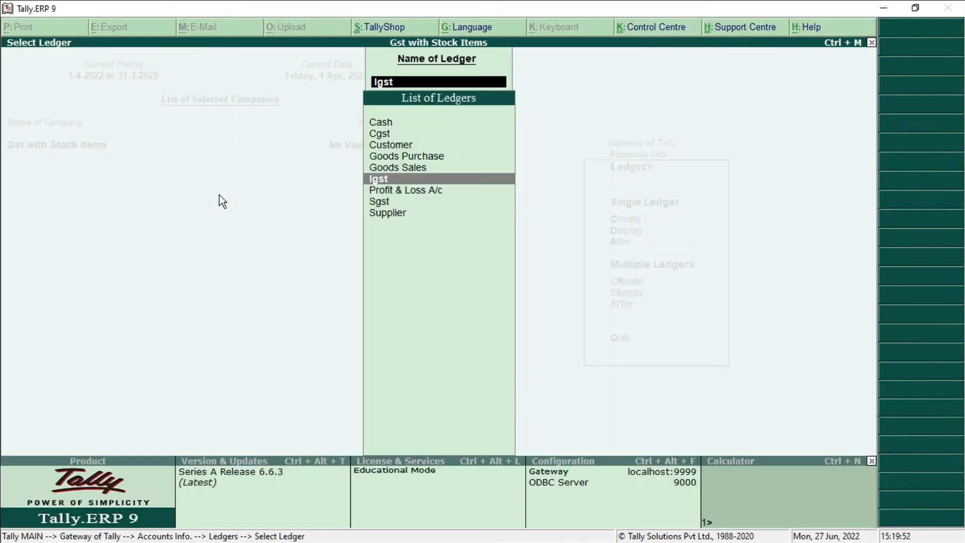
Display the Sgst ledger and examine its group and tax type
{"action": "key", "text": "Down"}
{"action": "key", "text": "Down"}
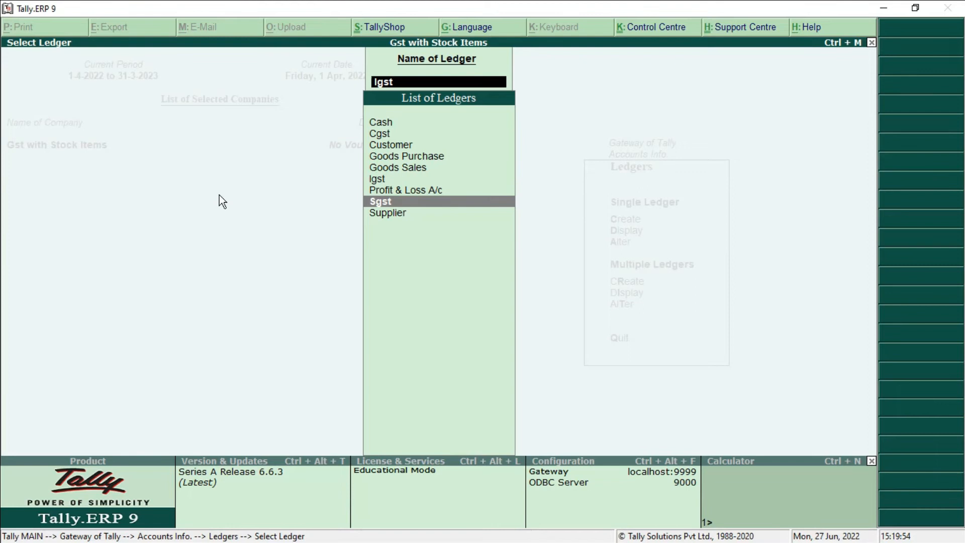
{"action": "key", "text": "Return"}
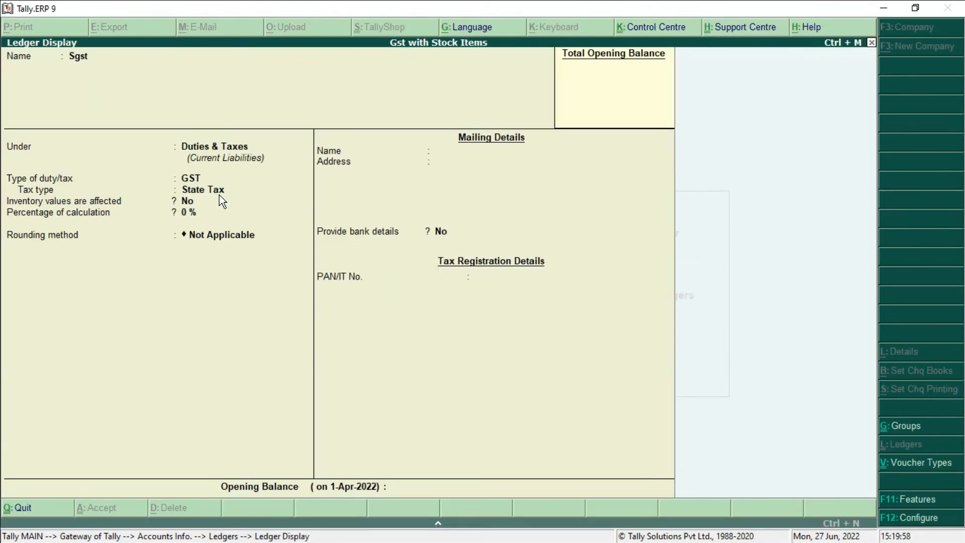
{"action": "key", "text": "Escape"}
Display the Cgst ledger and examine its group and tax type
{"action": "key", "text": "Up"}
{"action": "key", "text": "Up"}
{"action": "key", "text": "Up"}
{"action": "key", "text": "Up"}
{"action": "key", "text": "Up"}
{"action": "key", "text": "Up"}
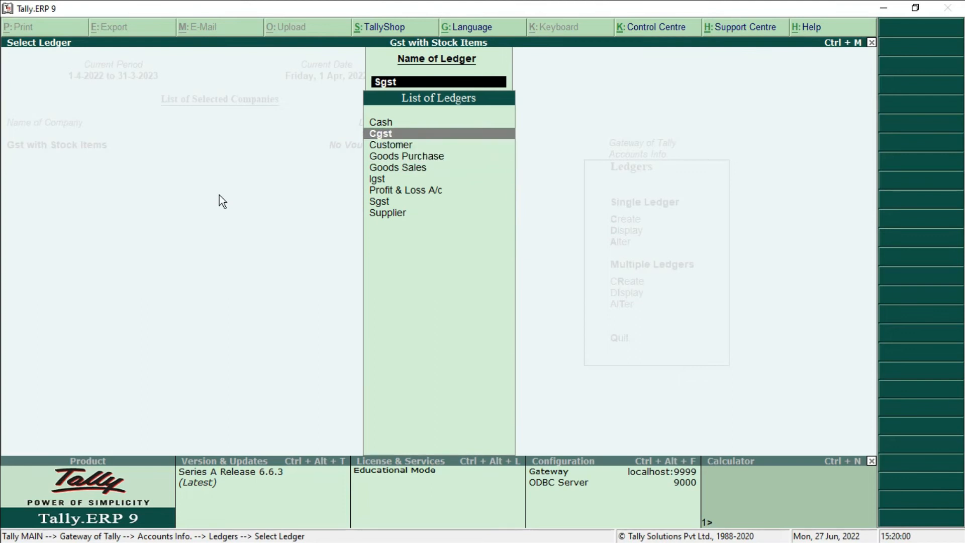
{"action": "key", "text": "Return"}
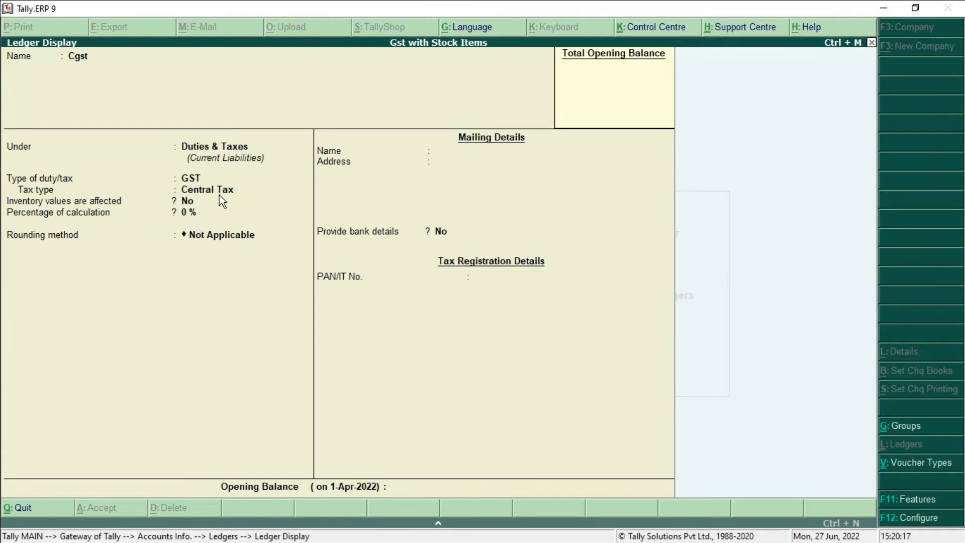
{"action": "key", "text": "Escape"}
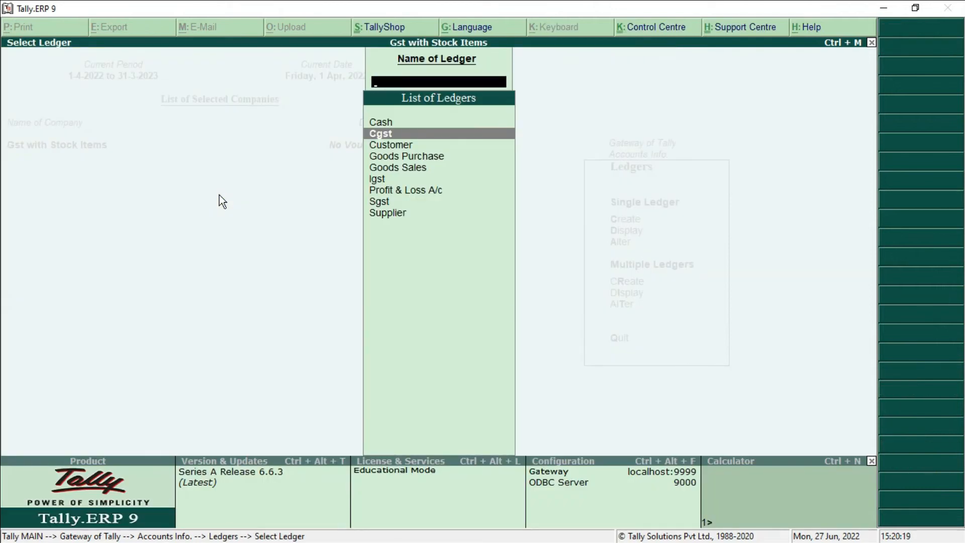
Display the Customer ledger and examine its group, state and tax registration details
{"action": "key", "text": "Down"}
{"action": "key", "text": "Return"}
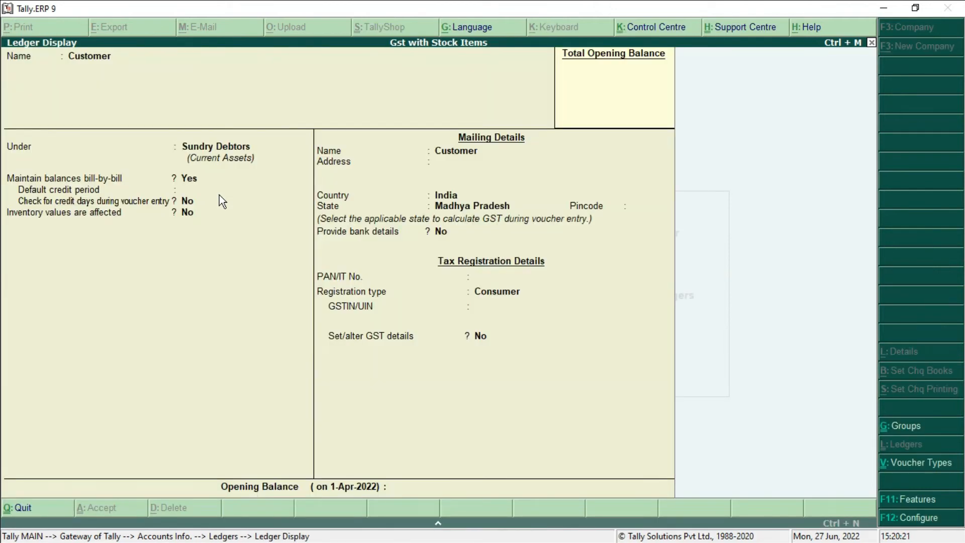
{"action": "key", "text": "Escape"}
Display the Supplier ledger to review its details, and return to the Gateway of Tally
{"action": "key", "text": "Down"}
{"action": "key", "text": "Down"}
{"action": "key", "text": "Down"}
{"action": "key", "text": "Down"}
{"action": "key", "text": "Down"}
{"action": "key", "text": "Down"}
{"action": "key", "text": "Return"}
{"action": "key", "text": "Escape"}
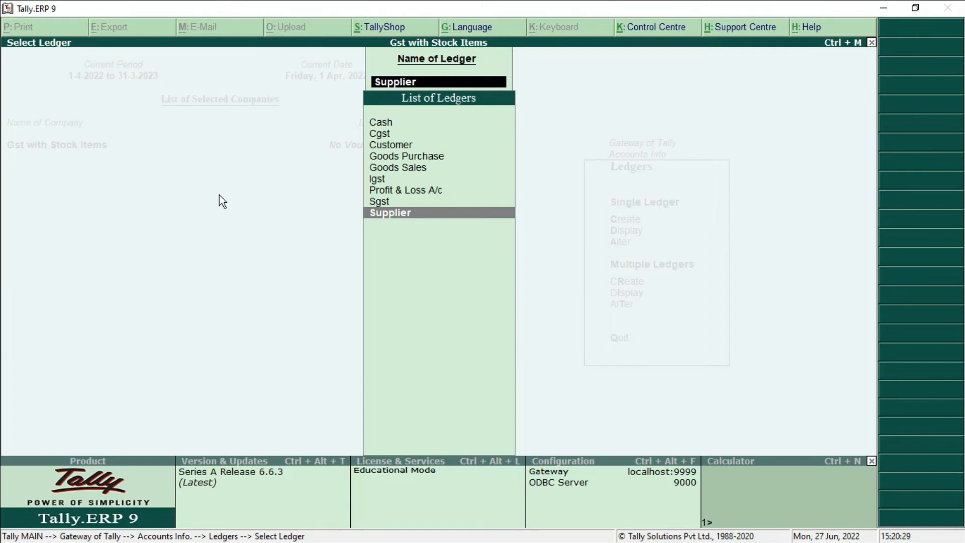
{"action": "key", "text": "BackSpace"}
{"action": "key", "text": "Escape"}
{"action": "key", "text": "Escape"}
{"action": "key", "text": "Escape"}
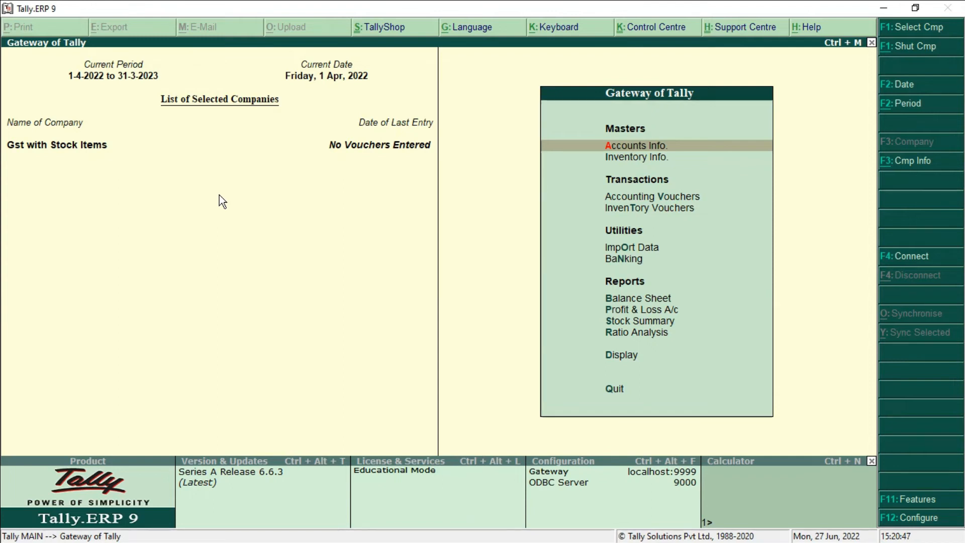
Start a purchase accounting voucher with supplier invoice no. 100 dated 1-Apr-2022
{"action": "key", "text": "Down"}
{"action": "key", "text": "Down"}
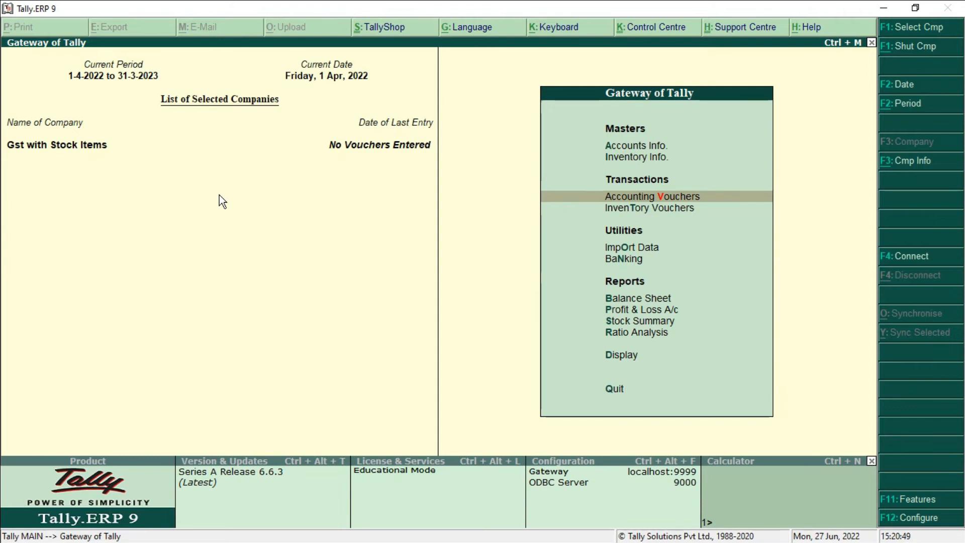
{"action": "key", "text": "Return"}
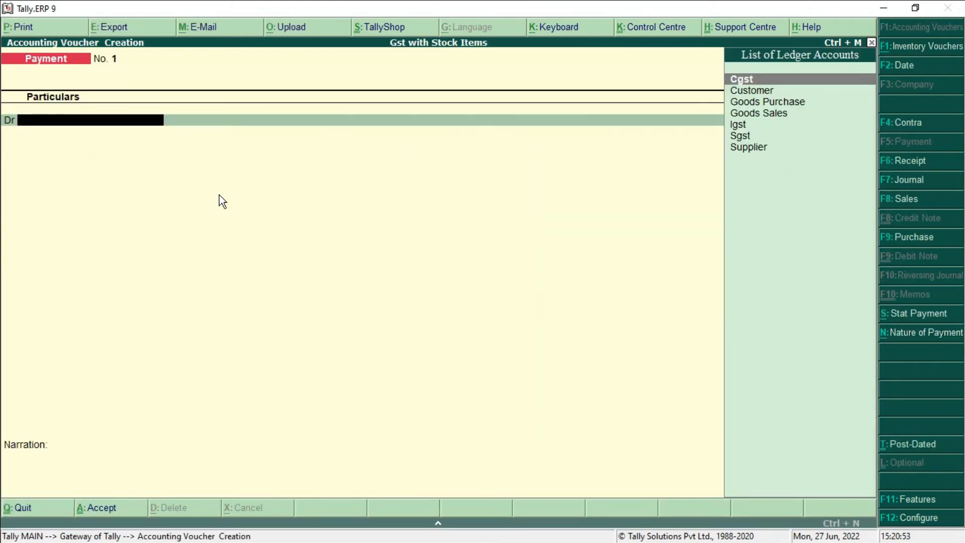
{"action": "left_click", "coordinate": [903, 237]}
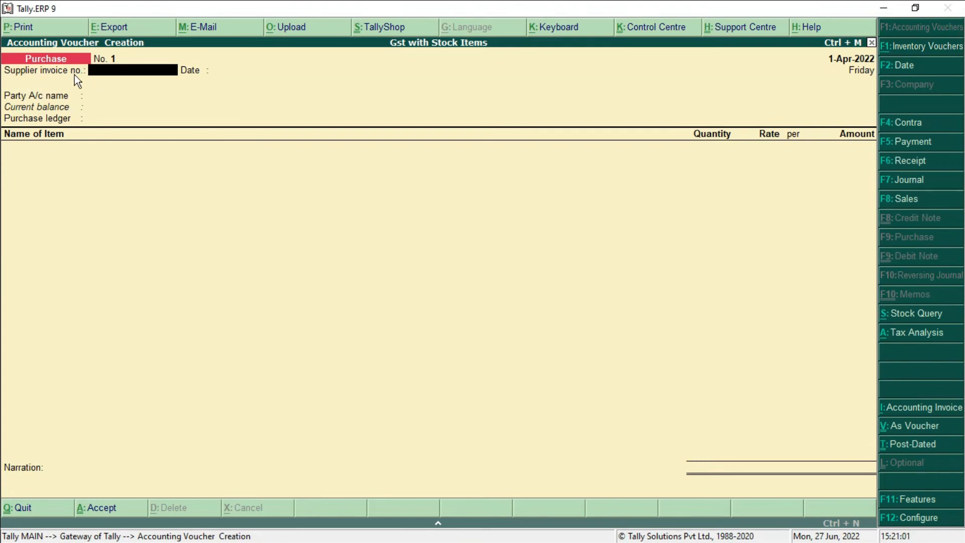
{"action": "type", "text": "0"}
{"action": "key", "text": "Return"}
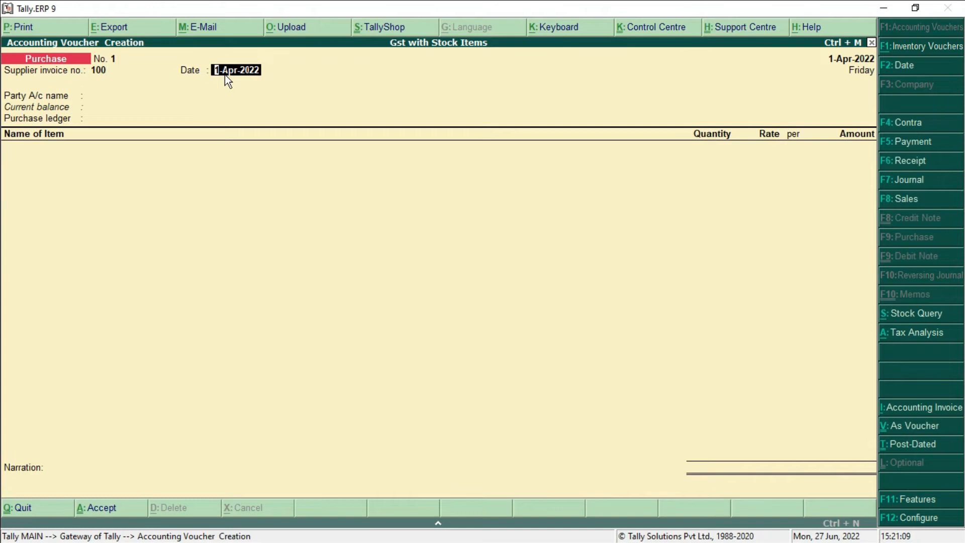
{"action": "key", "text": "Return"}
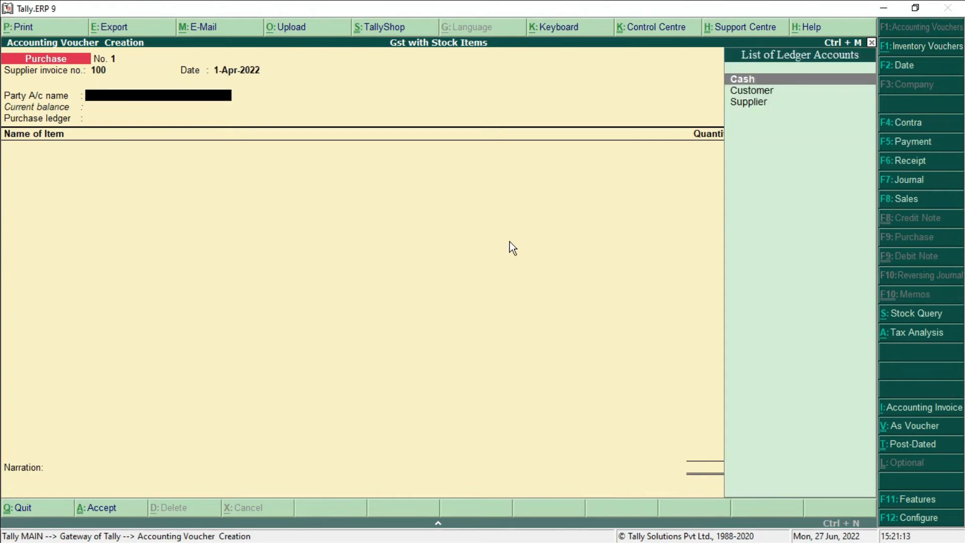
Set the purchase voucher's party account to Supplier and its purchase ledger to Goods Purchase
{"action": "key", "text": "Down"}
{"action": "key", "text": "Down"}
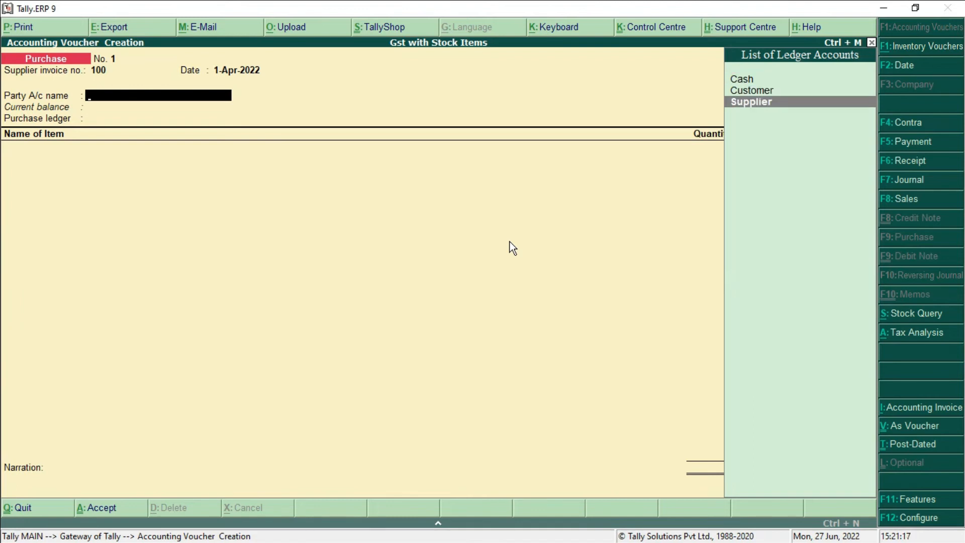
{"action": "left_click", "coordinate": [750, 106]}
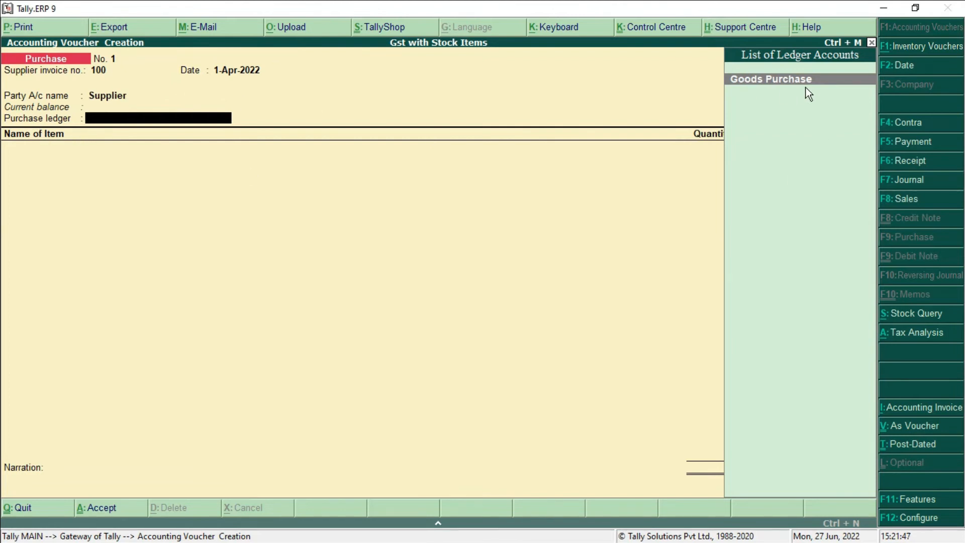
{"action": "key", "text": "Return"}
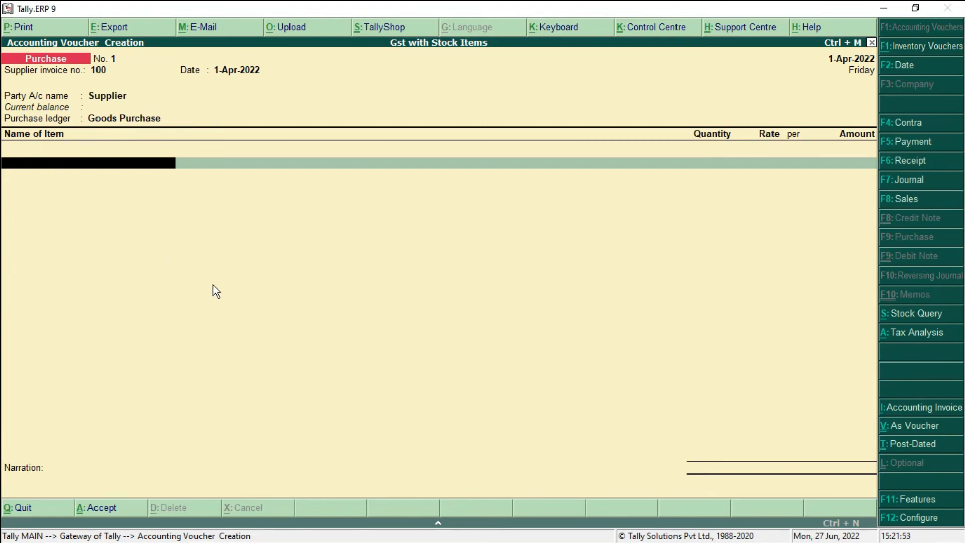
Add Hp Laptop to the purchase voucher with quantity 2 nos at a rate of 30,000 per nos
{"action": "key", "text": "space"}
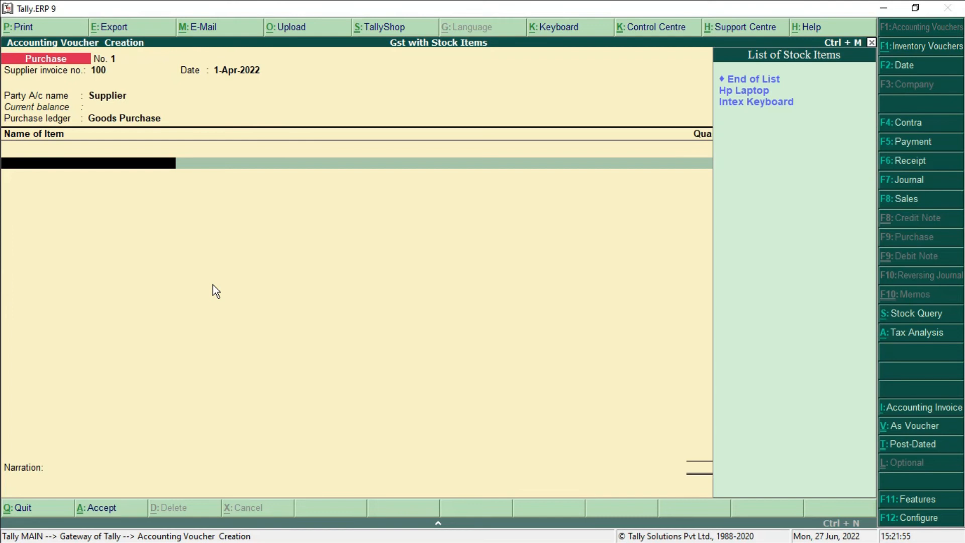
{"action": "key", "text": "Down"}
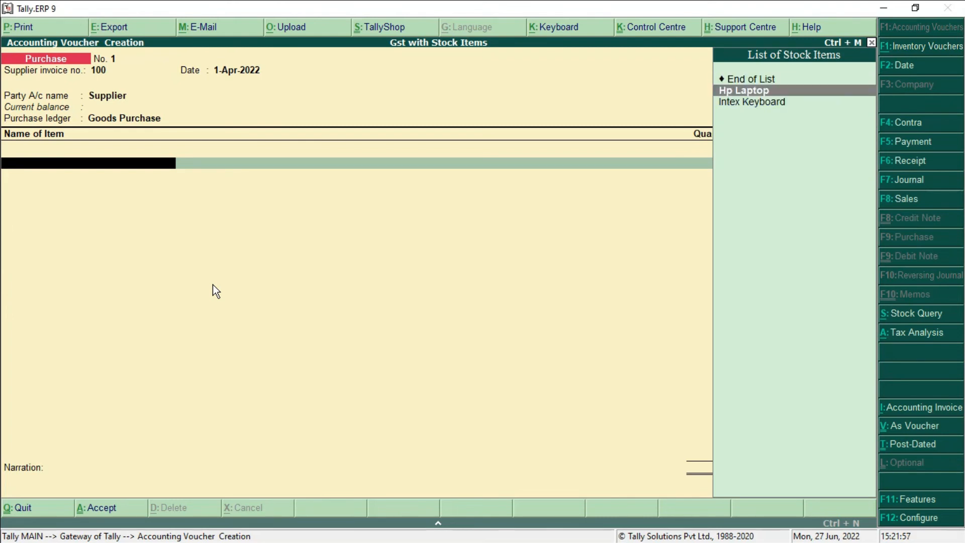
{"action": "key", "text": "Return"}
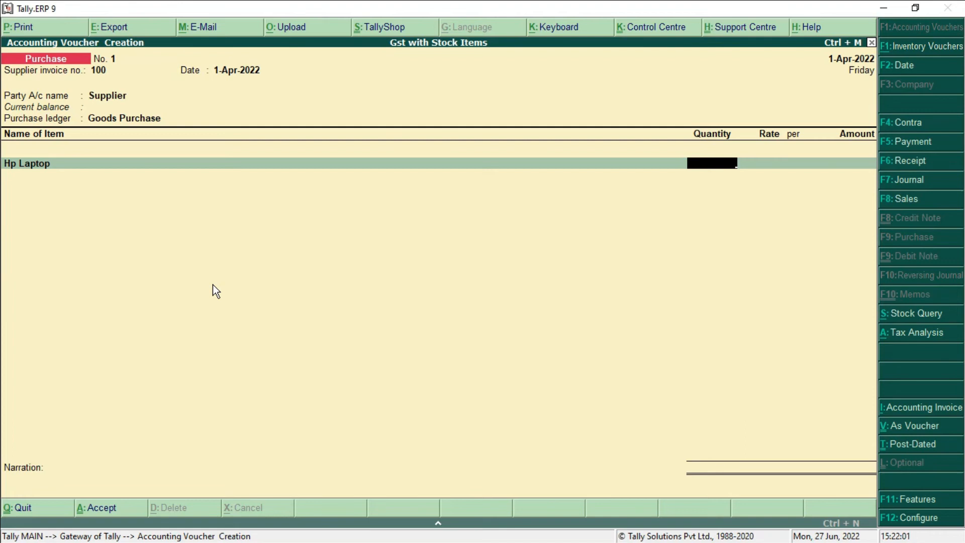
{"action": "type", "text": "2"}
{"action": "key", "text": "Return"}
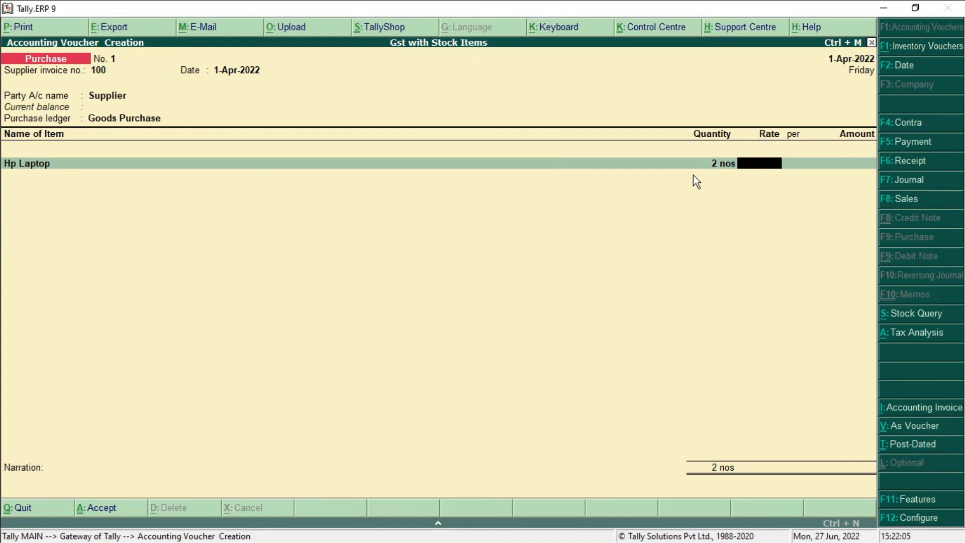
{"action": "type", "text": "30,000"}
{"action": "key", "text": "Return"}
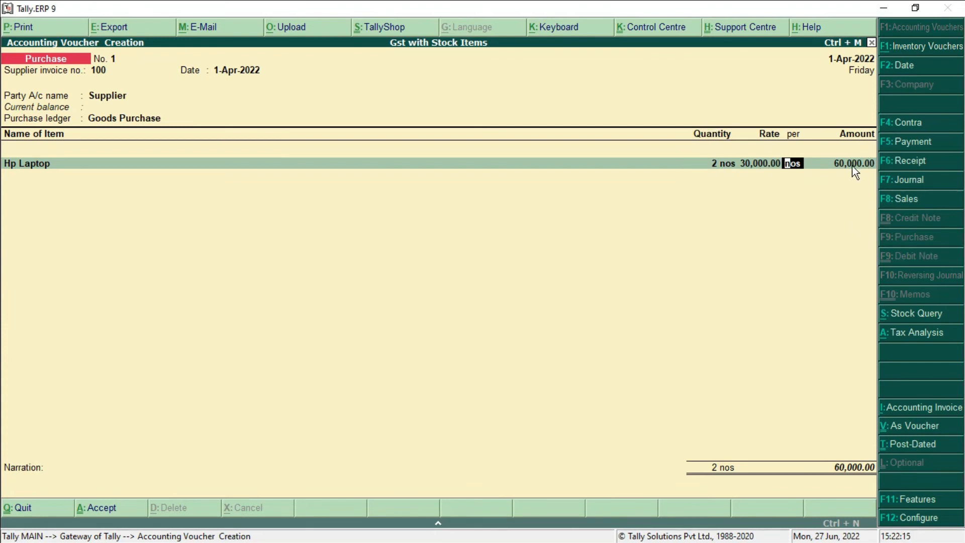
{"action": "key", "text": "Return"}
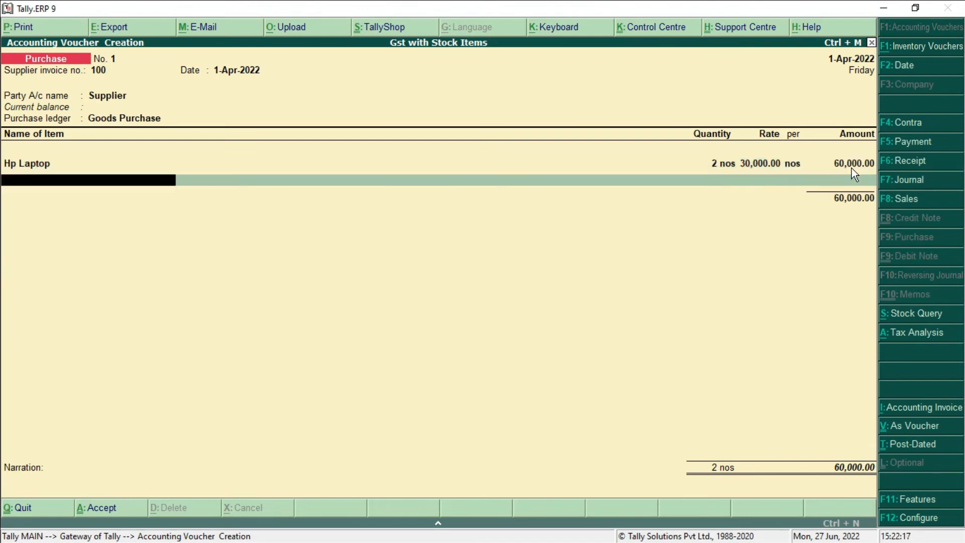
Add Intex Keyboard to the purchase voucher with quantity 10 nos at a rate of 300 per nos, and end the item list
{"action": "key", "text": "Down"}
{"action": "key", "text": "Down"}
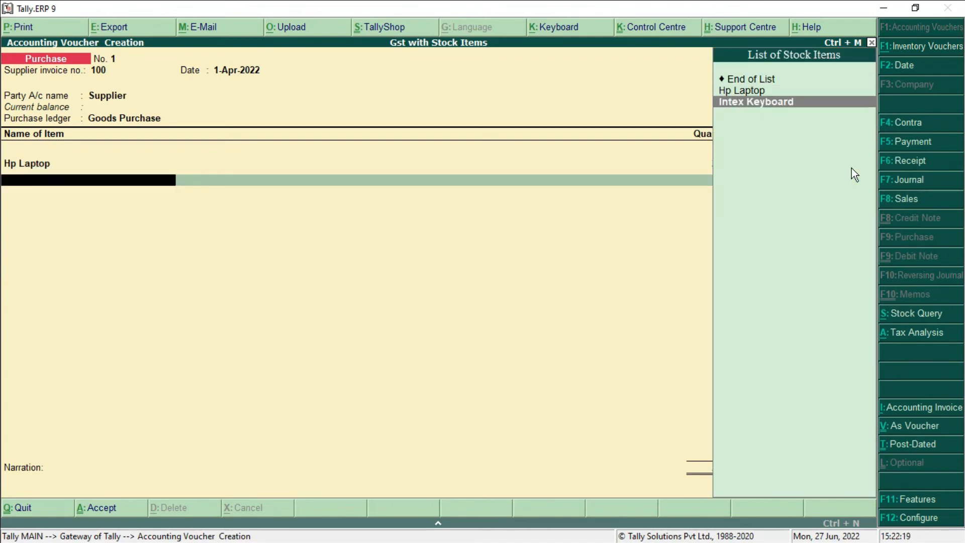
{"action": "key", "text": "Return"}
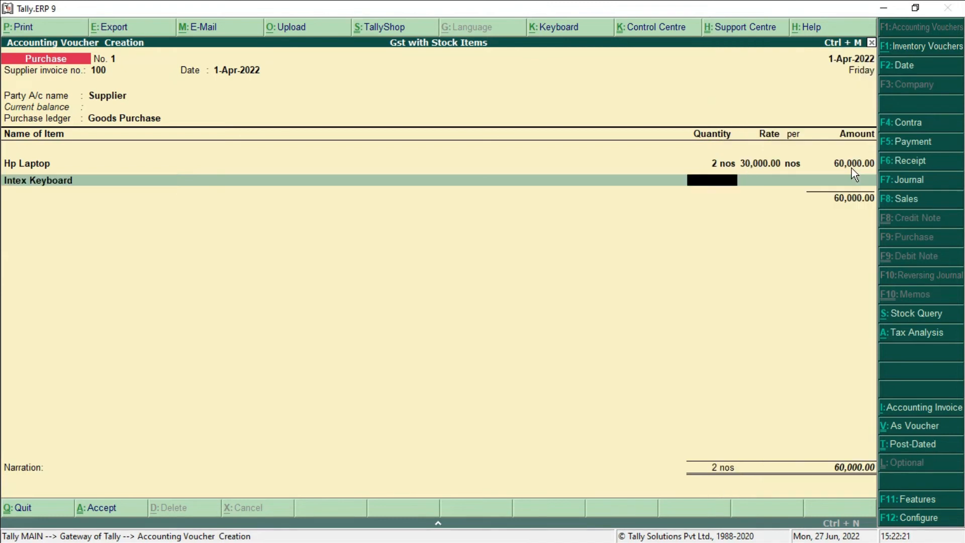
{"action": "type", "text": "10"}
{"action": "key", "text": "Return"}
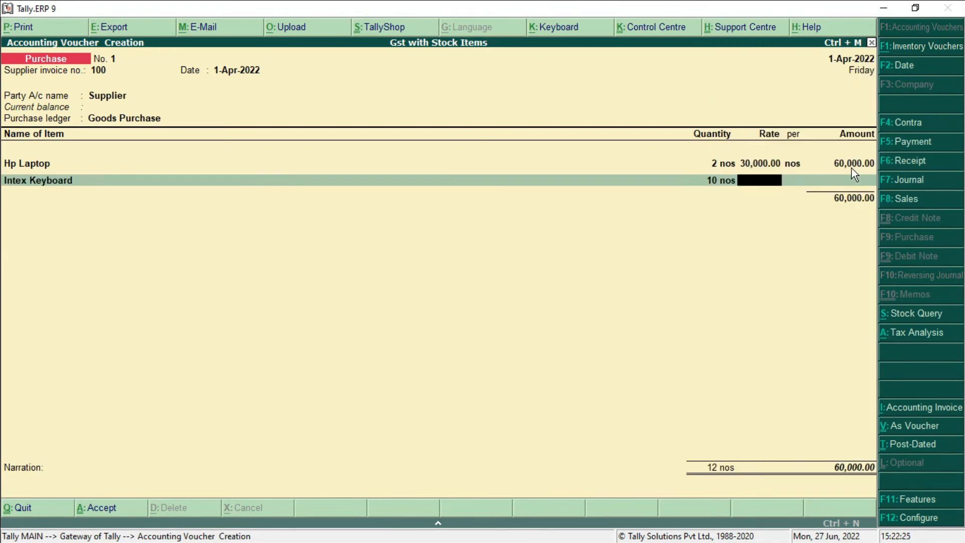
{"action": "type", "text": "300"}
{"action": "key", "text": "Return"}
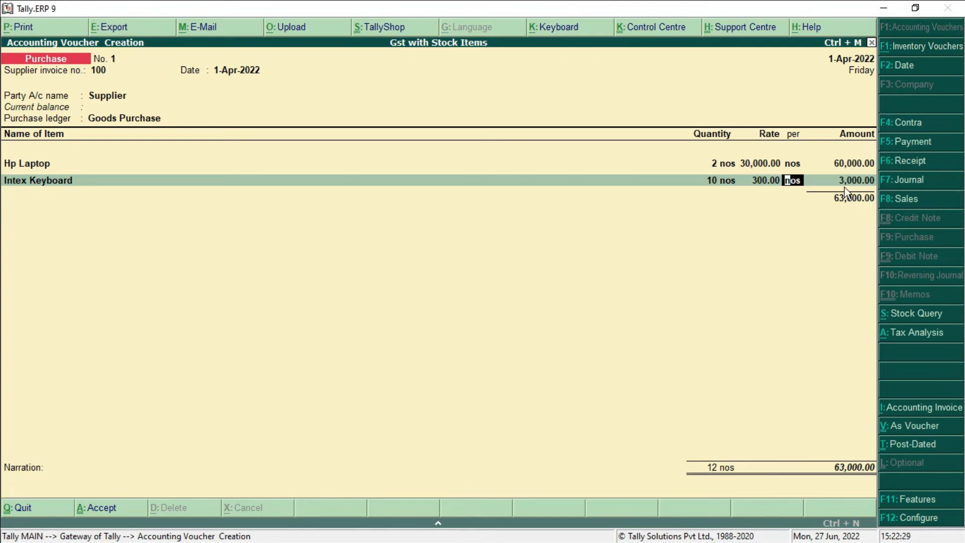
{"action": "key", "text": "Return"}
{"action": "key", "text": "Return"}
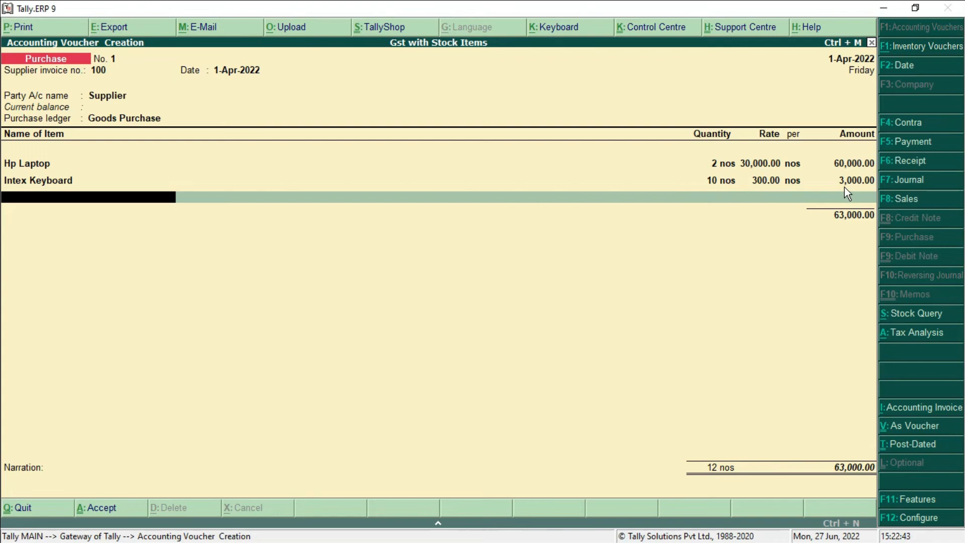
{"action": "key", "text": "Return"}
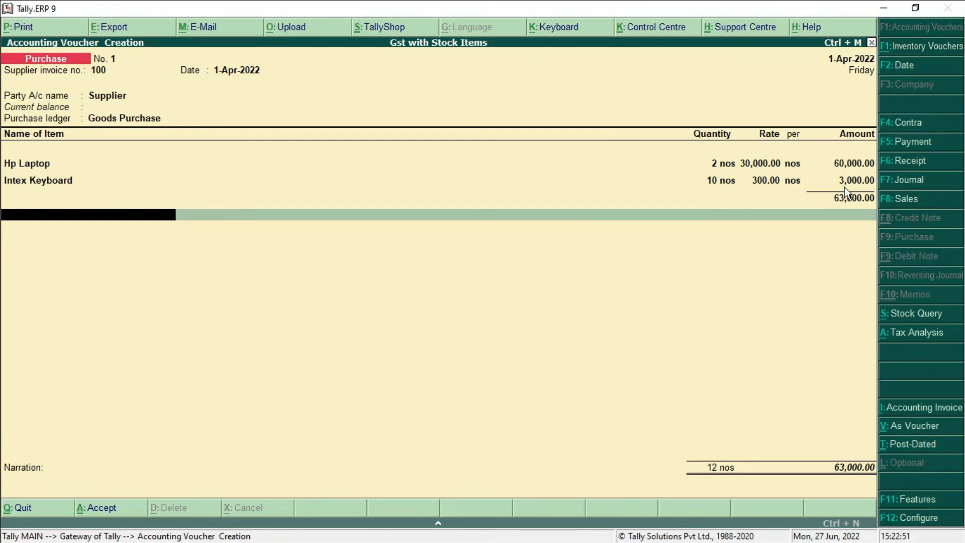
Add the Cgst and Sgst tax ledgers below the purchase items
{"action": "type", "text": "C"}
{"action": "key", "text": "Return"}
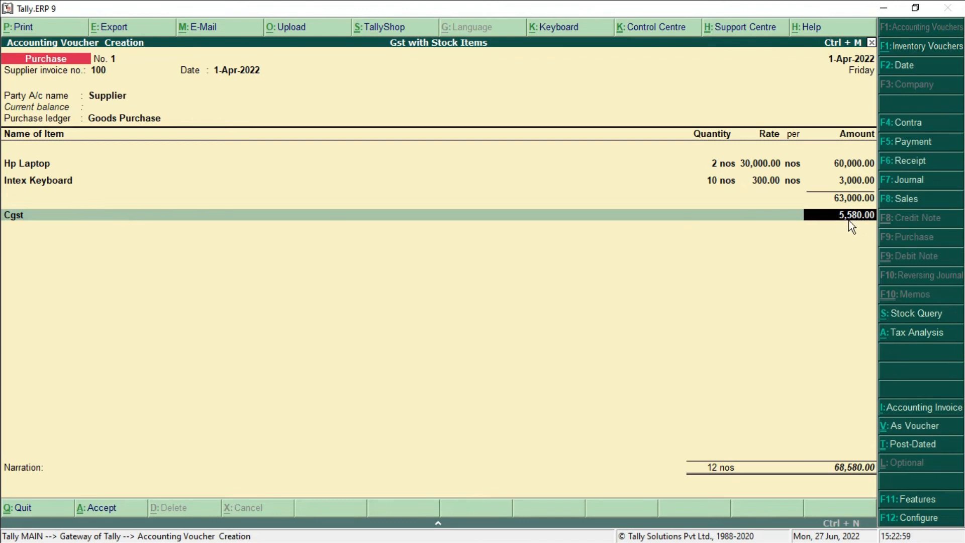
{"action": "key", "text": "Return"}
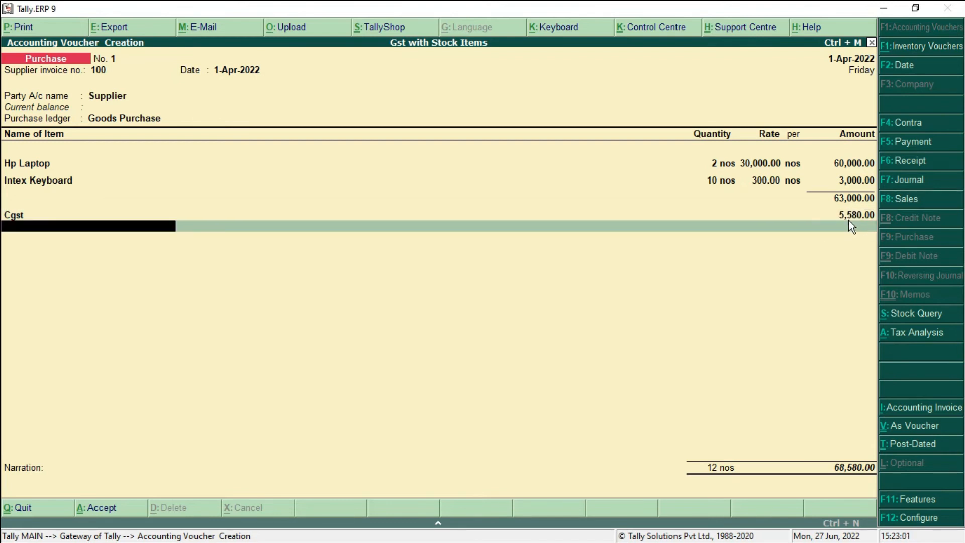
{"action": "type", "text": "S"}
{"action": "key", "text": "Return"}
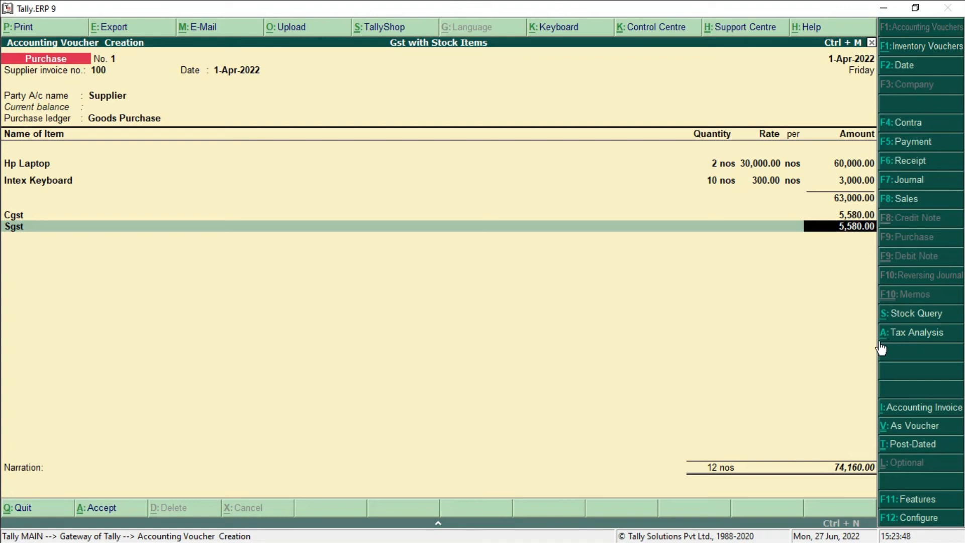
Examine the purchase voucher's tax analysis in detailed form for each item's central and state tax rates
{"action": "left_click", "coordinate": [907, 339]}
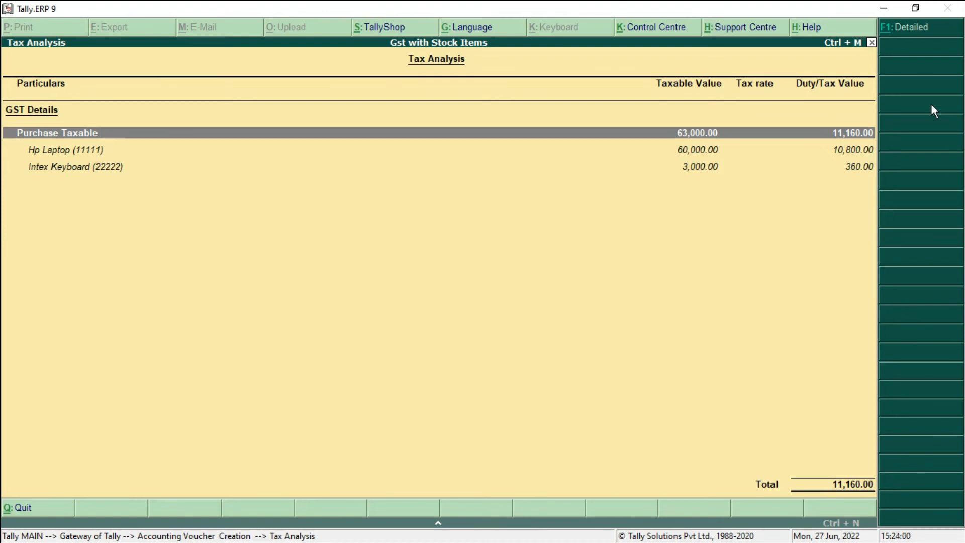
{"action": "left_click", "coordinate": [892, 33]}
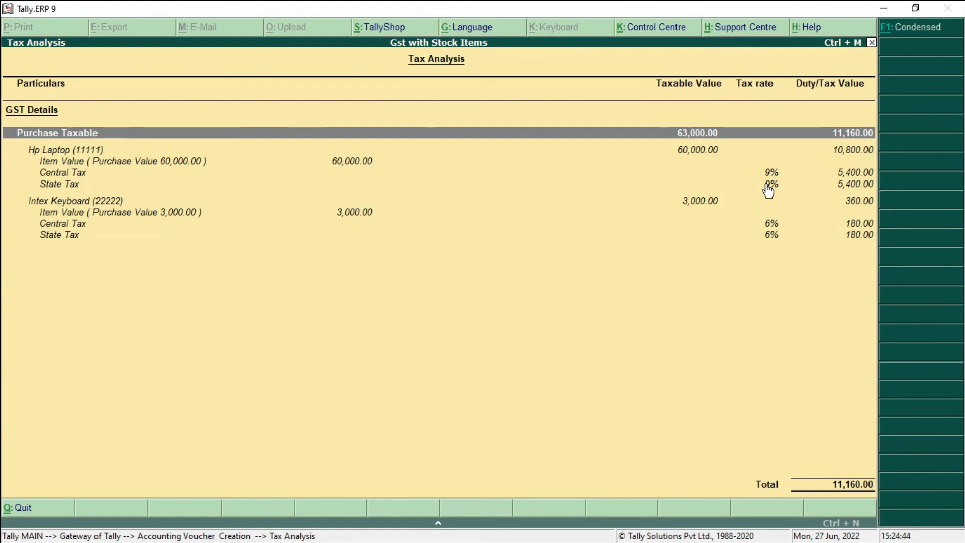
{"action": "key", "text": "Escape"}
Finish the purchase voucher's ledger entries, leave the narration blank and save the voucher
{"action": "key", "text": "Return"}
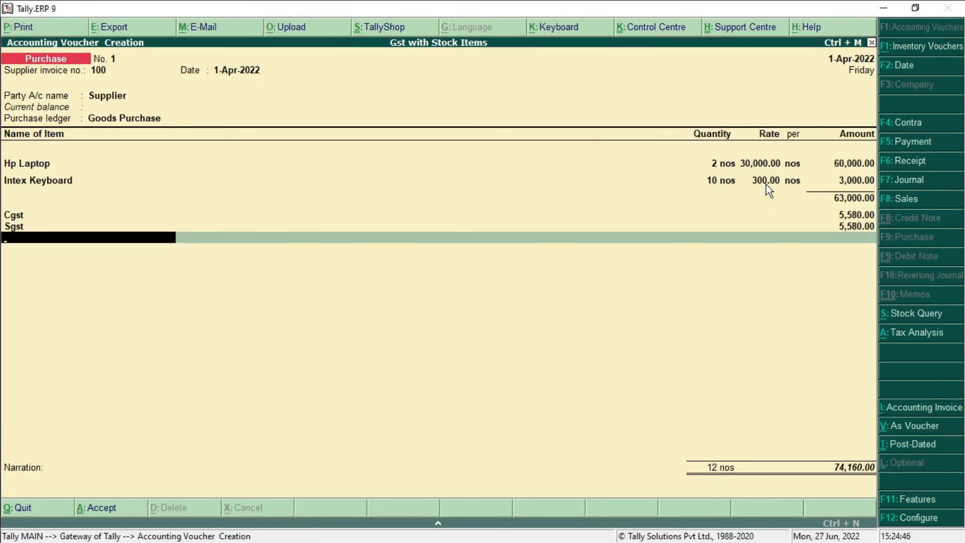
{"action": "key", "text": "Return"}
{"action": "key", "text": "Return"}
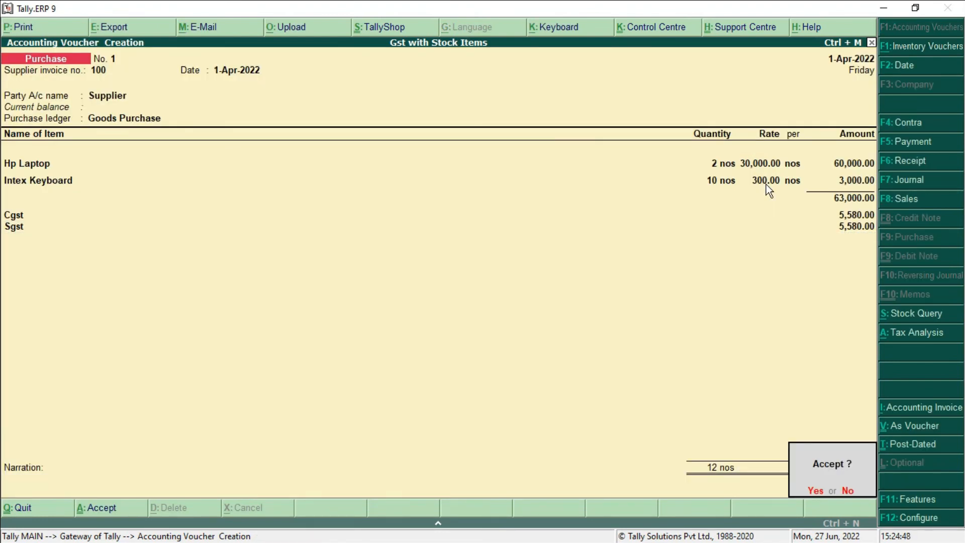
{"action": "key", "text": "Return"}
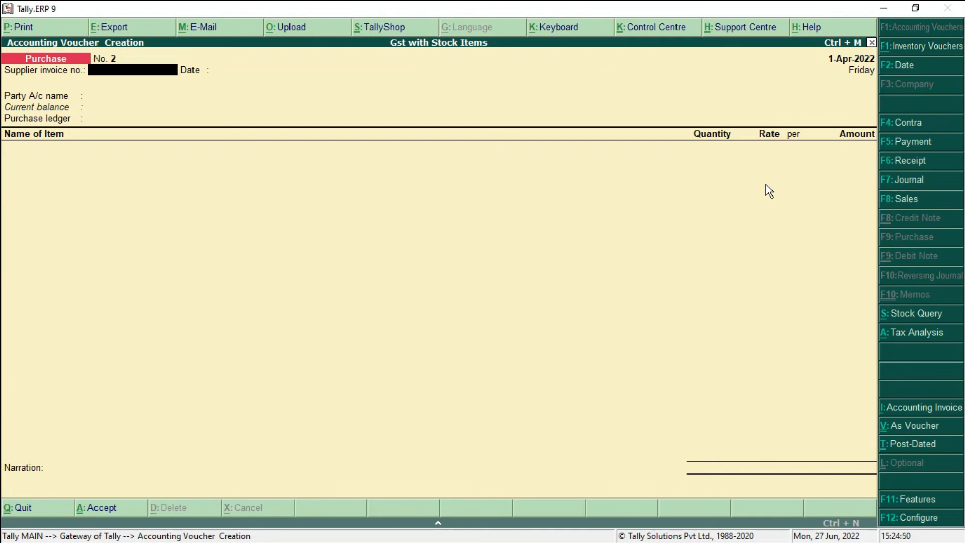
Start a sales voucher with reference no. 1001, party account Customer and sales ledger Goods Sales
{"action": "left_click", "coordinate": [907, 201]}
{"action": "type", "text": "1001"}
{"action": "key", "text": "Return"}
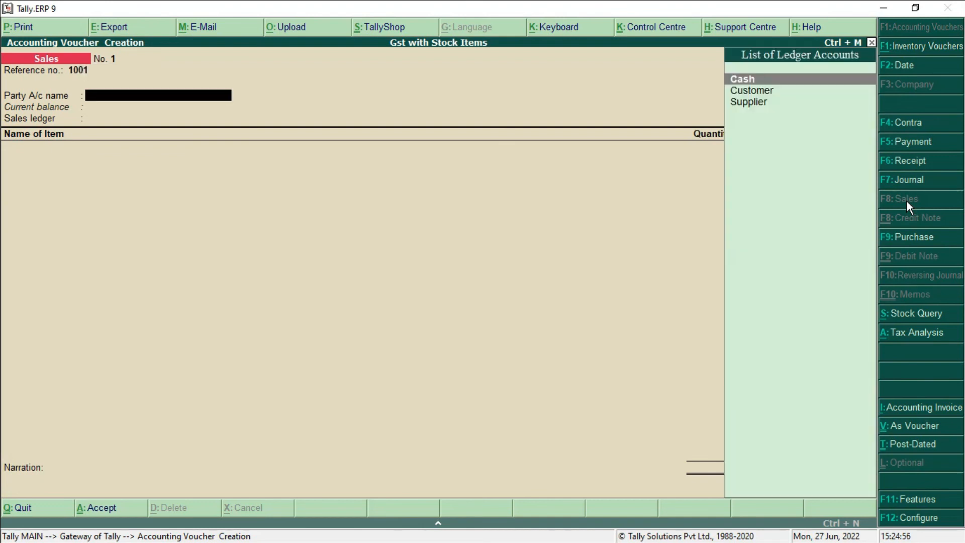
{"action": "key", "text": "Down"}
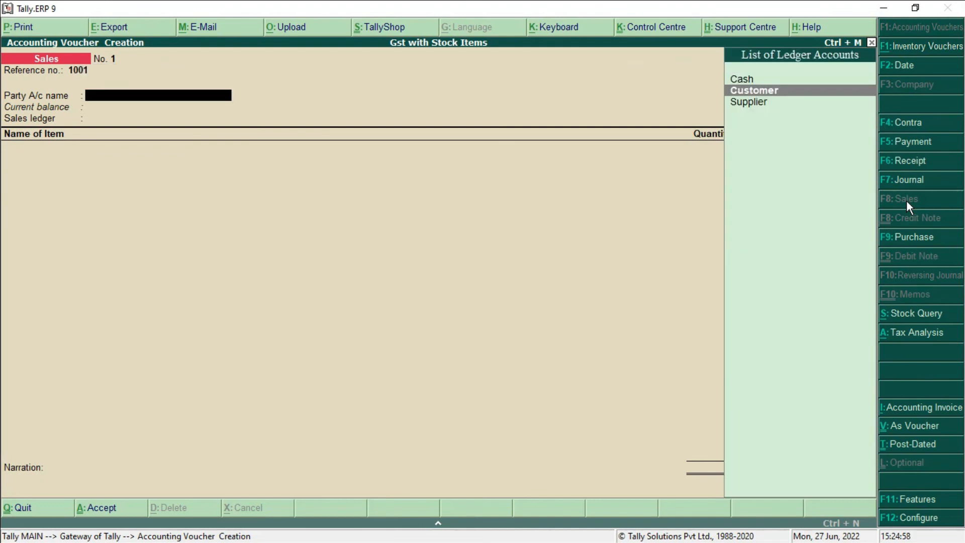
{"action": "key", "text": "Return"}
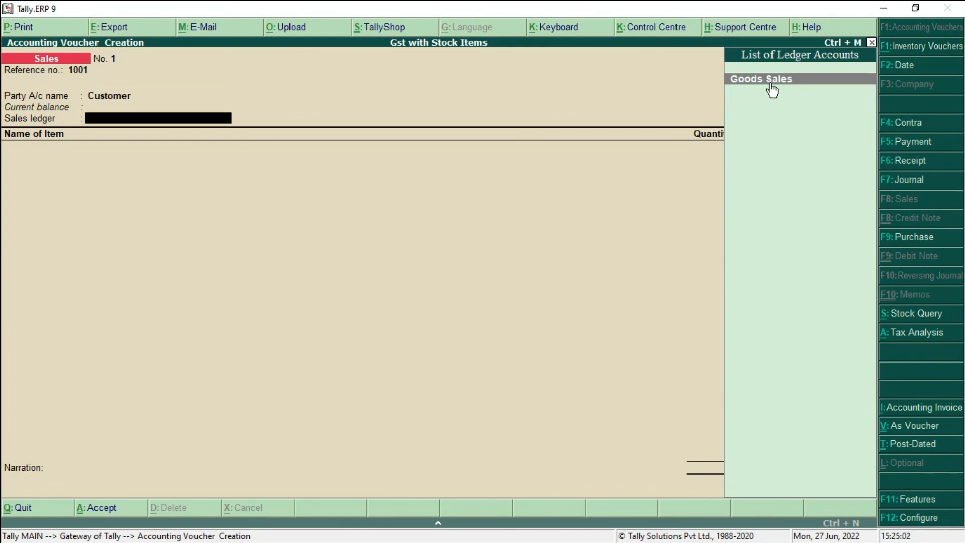
{"action": "key", "text": "Return"}
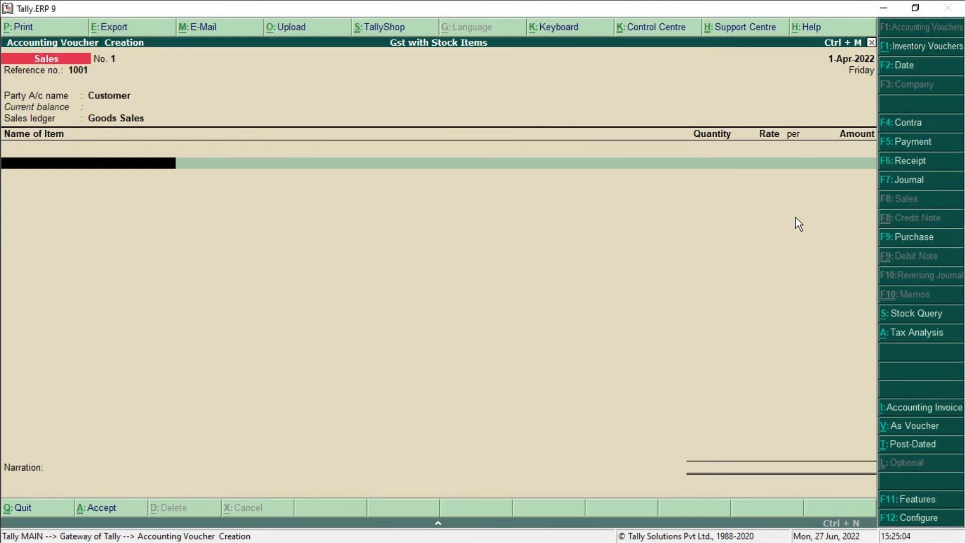
Add the Hp Laptop stock item to the sales voucher with quantity 1 and rate 40,000
{"action": "key", "text": "Down"}
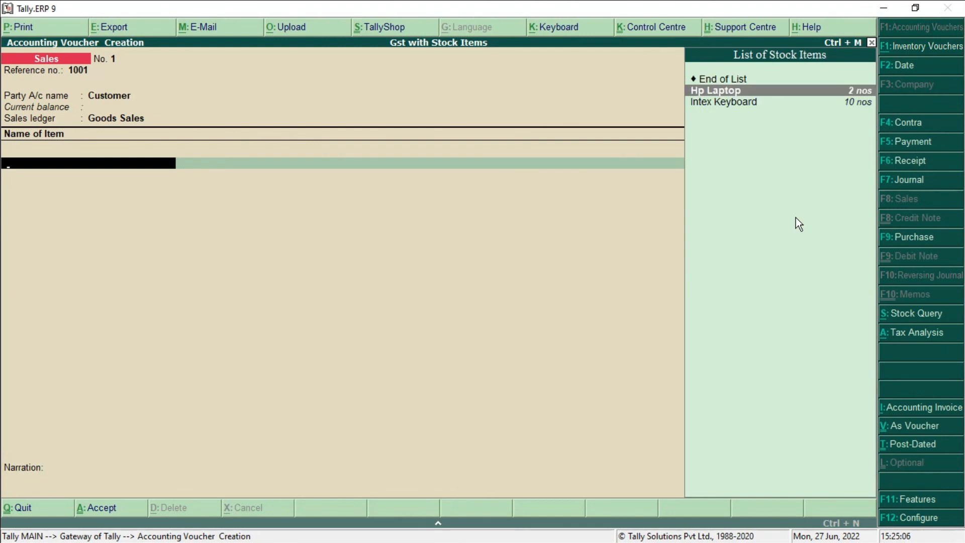
{"action": "key", "text": "Return"}
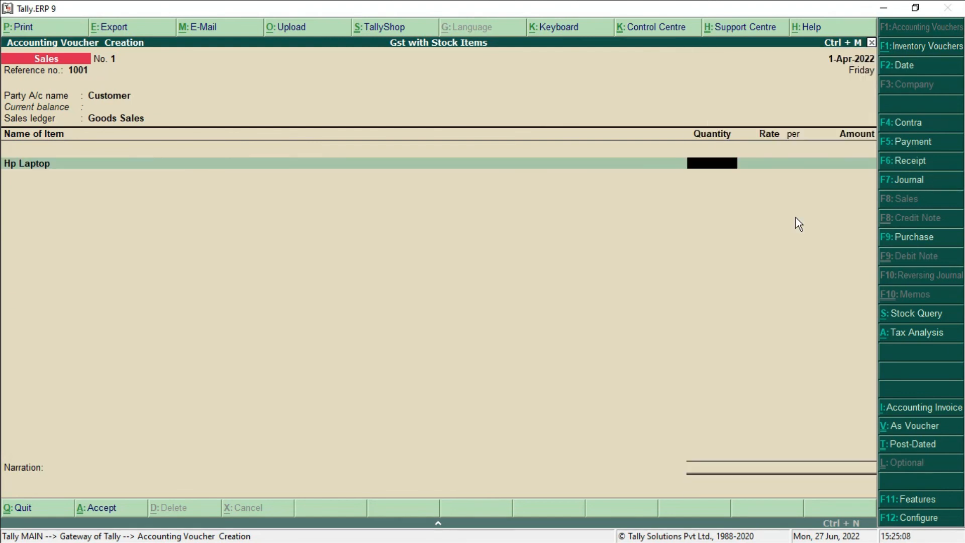
{"action": "type", "text": "1"}
{"action": "key", "text": "Return"}
{"action": "type", "text": "40000"}
{"action": "key", "text": "Return"}
{"action": "key", "text": "Return"}
Add the Intex Keyboard stock item on the second line with quantity 5 and rate 500
{"action": "key", "text": "Down"}
{"action": "key", "text": "Down"}
{"action": "key", "text": "Return"}
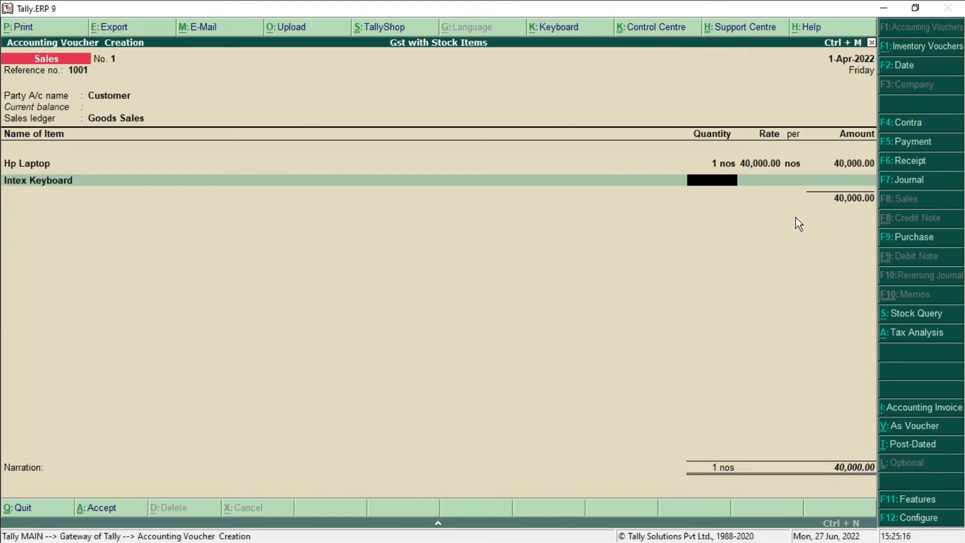
{"action": "type", "text": "5"}
{"action": "key", "text": "Return"}
{"action": "type", "text": "500"}
{"action": "key", "text": "Return"}
{"action": "key", "text": "Return"}
{"action": "key", "text": "Return"}
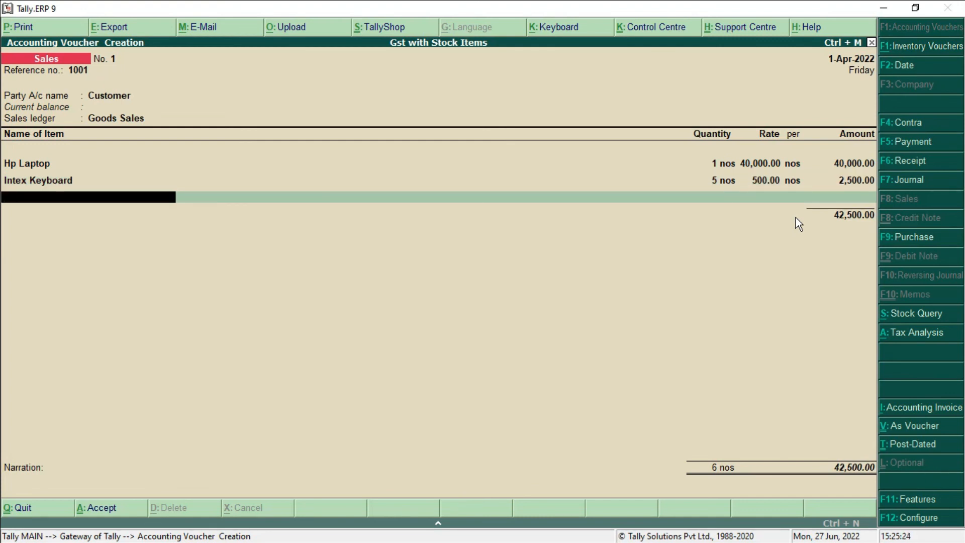
End the sales item list and add the Cgst and Sgst tax ledgers below it
{"action": "key", "text": "Return"}
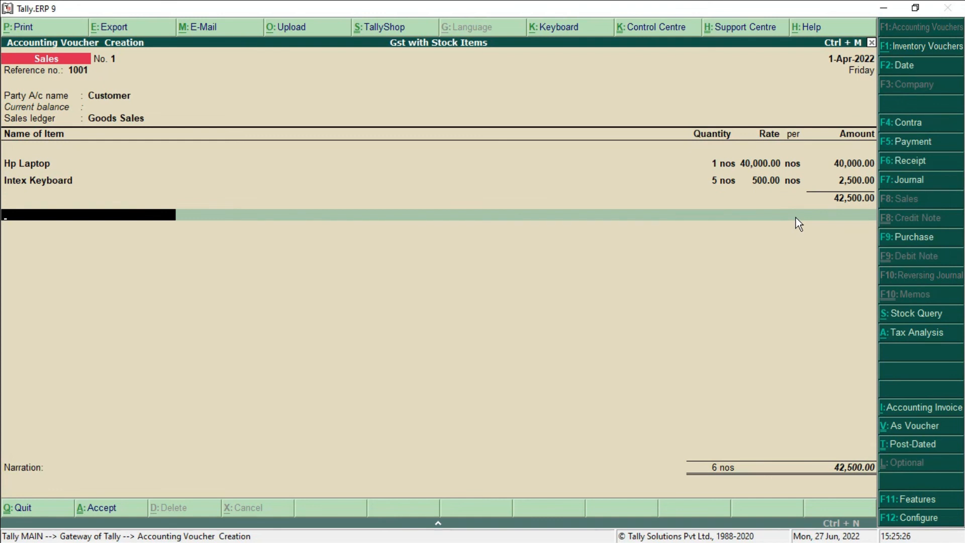
{"action": "type", "text": "C"}
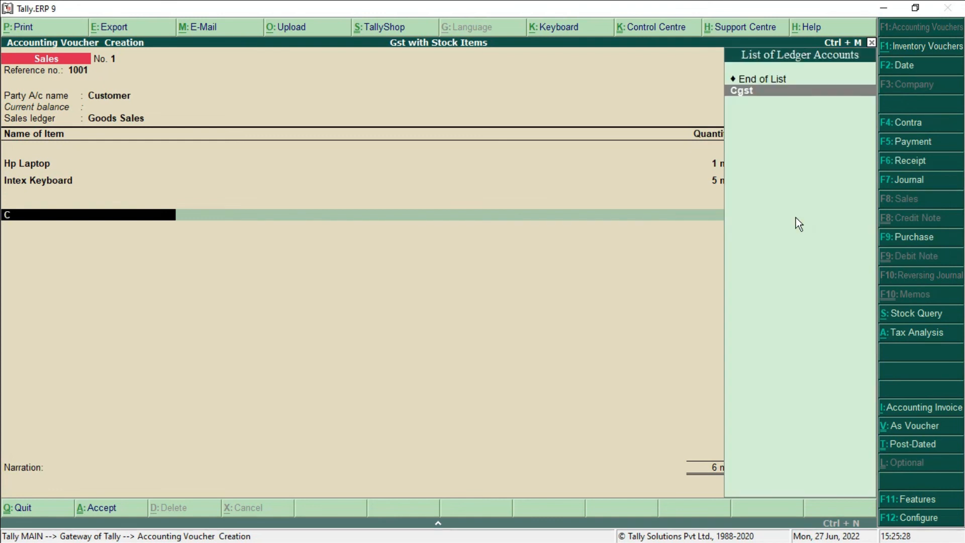
{"action": "key", "text": "Return"}
{"action": "key", "text": "Return"}
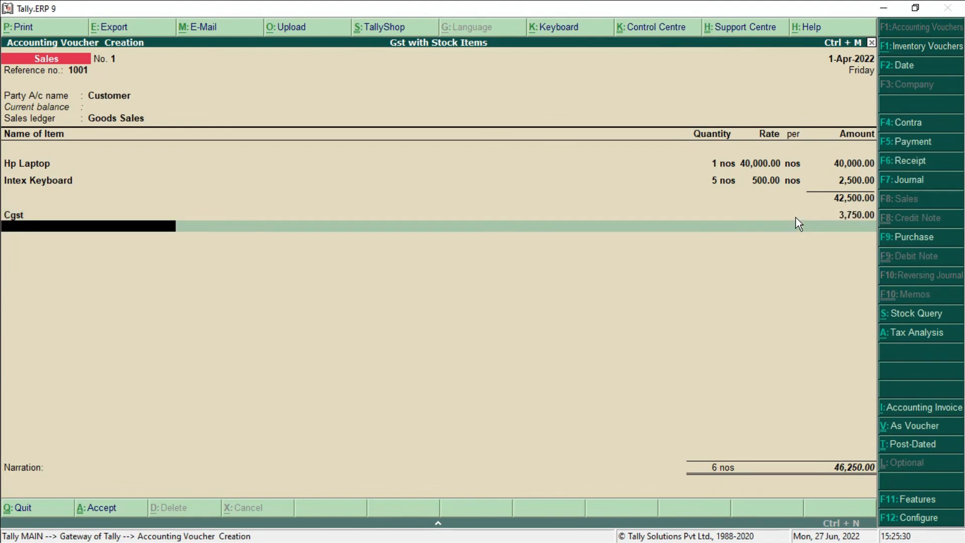
{"action": "type", "text": "S"}
{"action": "key", "text": "Return"}
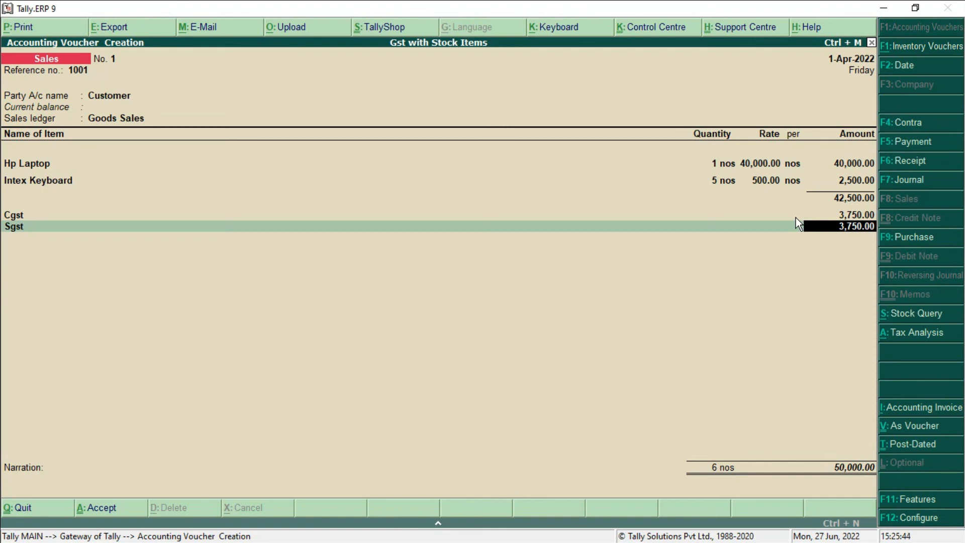
Examine the sales voucher's tax analysis in detailed form for each item's central and state tax rates
{"action": "key", "text": "alt+a"}
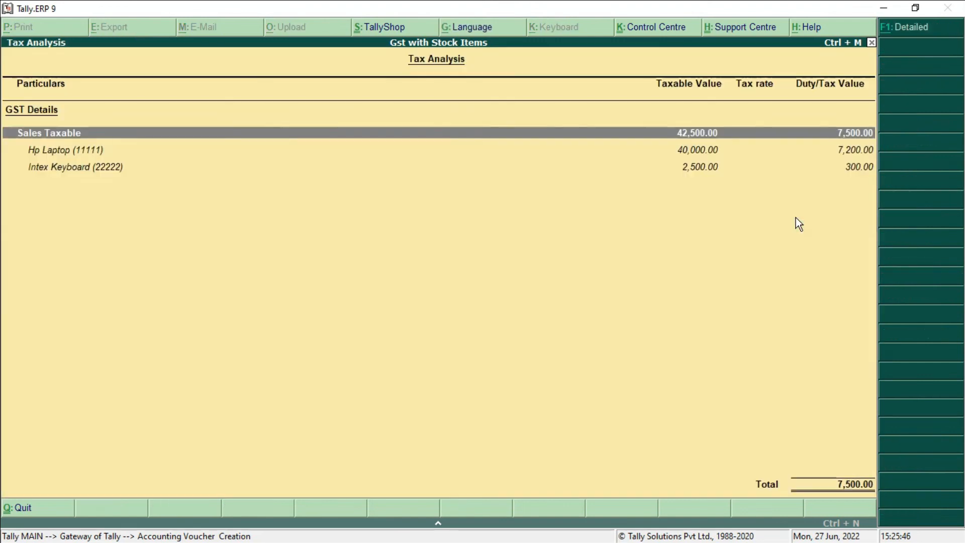
{"action": "key", "text": "alt+f1"}
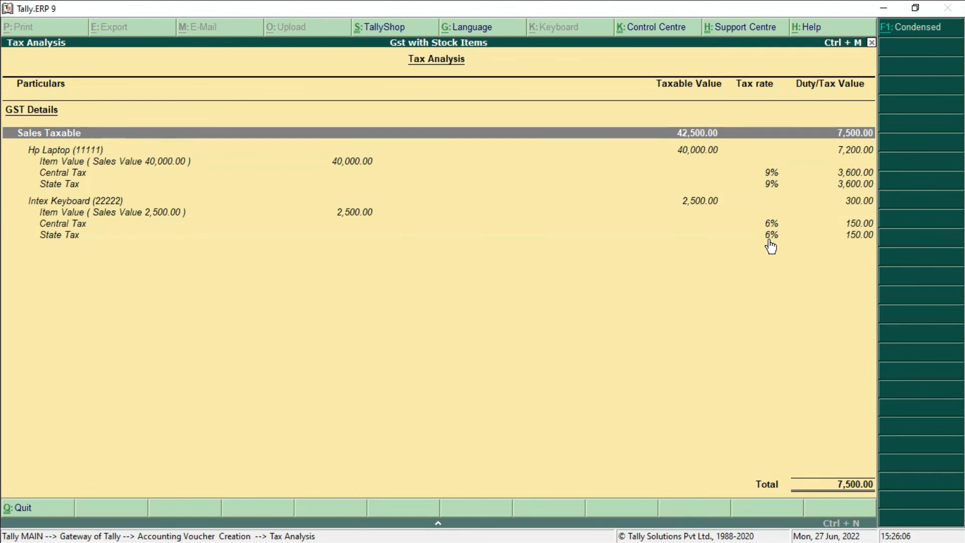
{"action": "key", "text": "Escape"}
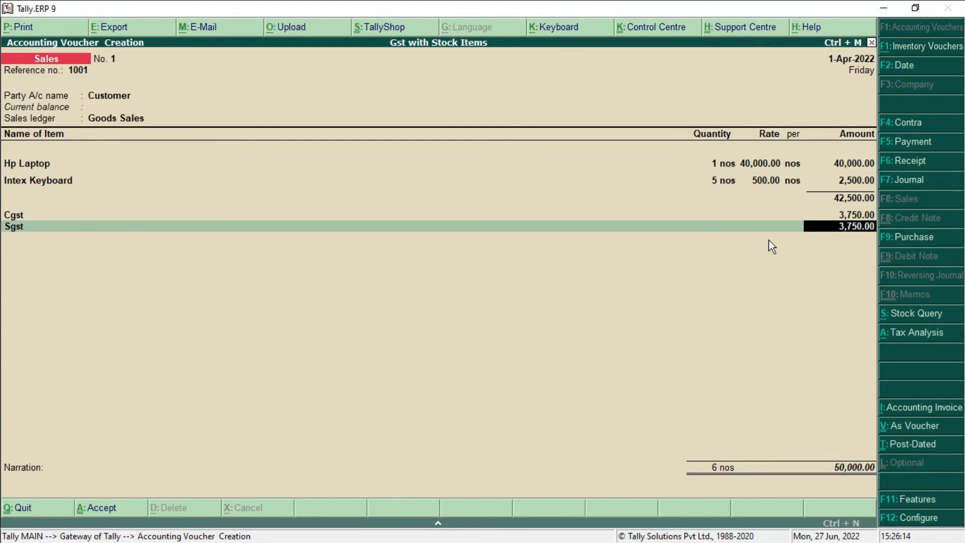
Finish the sales voucher's ledger entries, leave the narration blank and save the voucher
{"action": "key", "text": "Return"}
{"action": "key", "text": "Return"}
{"action": "key", "text": "Return"}
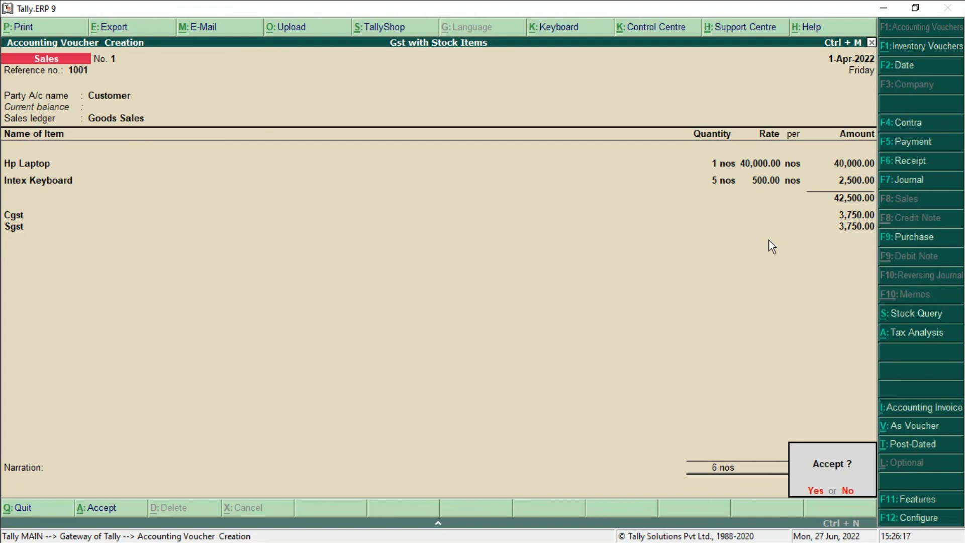
{"action": "key", "text": "Return"}
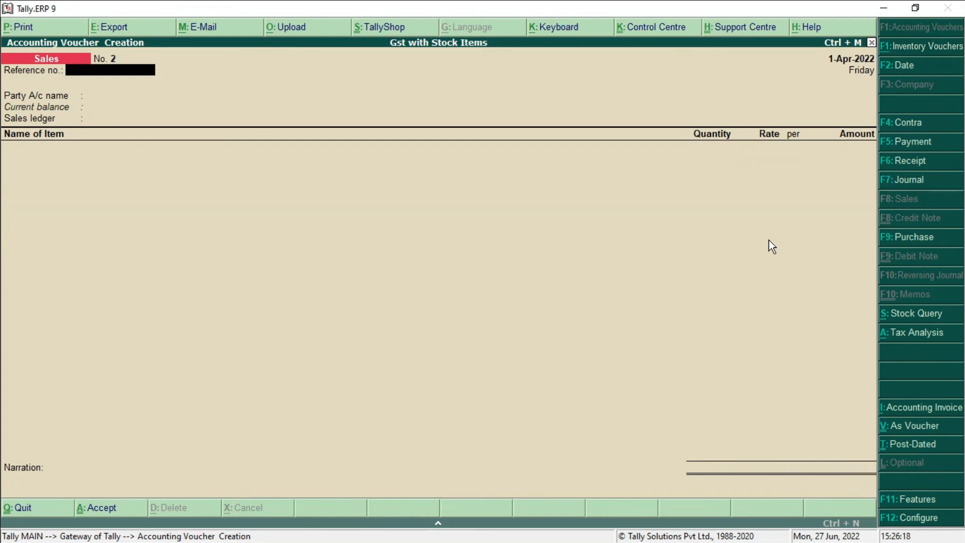